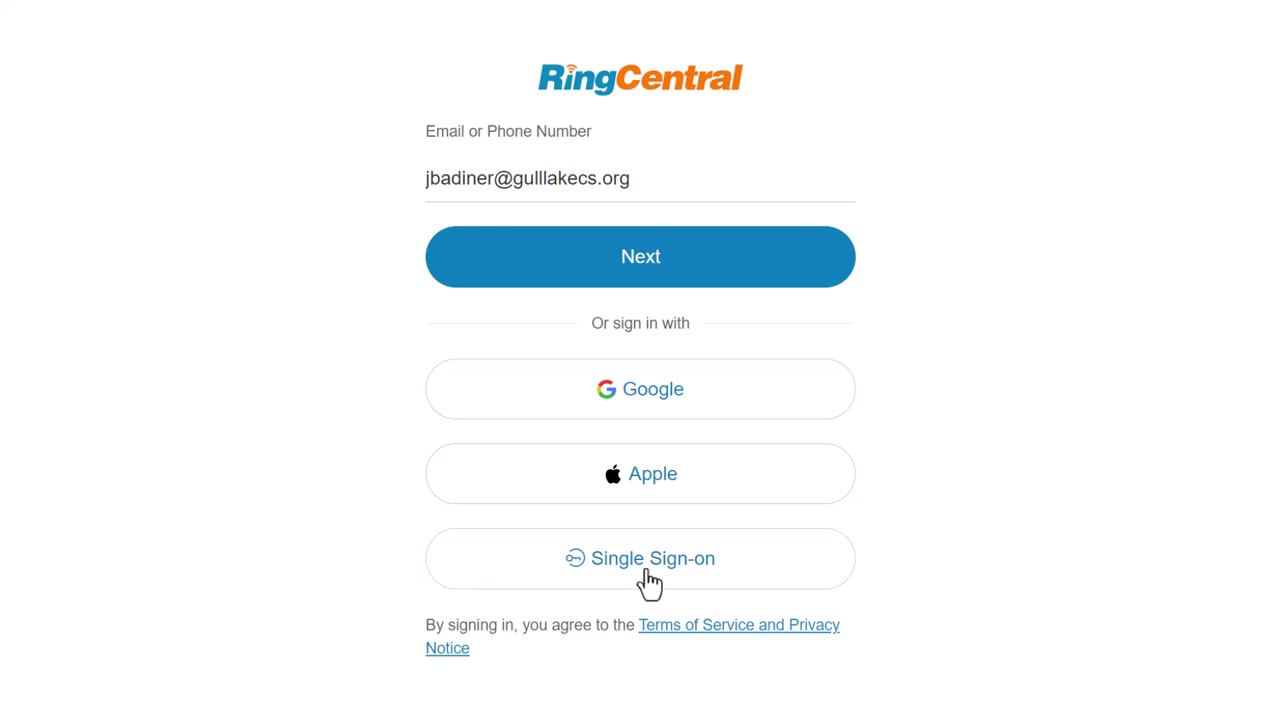
Step: Sign in with single sign-on, keeping Remember email checked, and submit
click(647, 574)
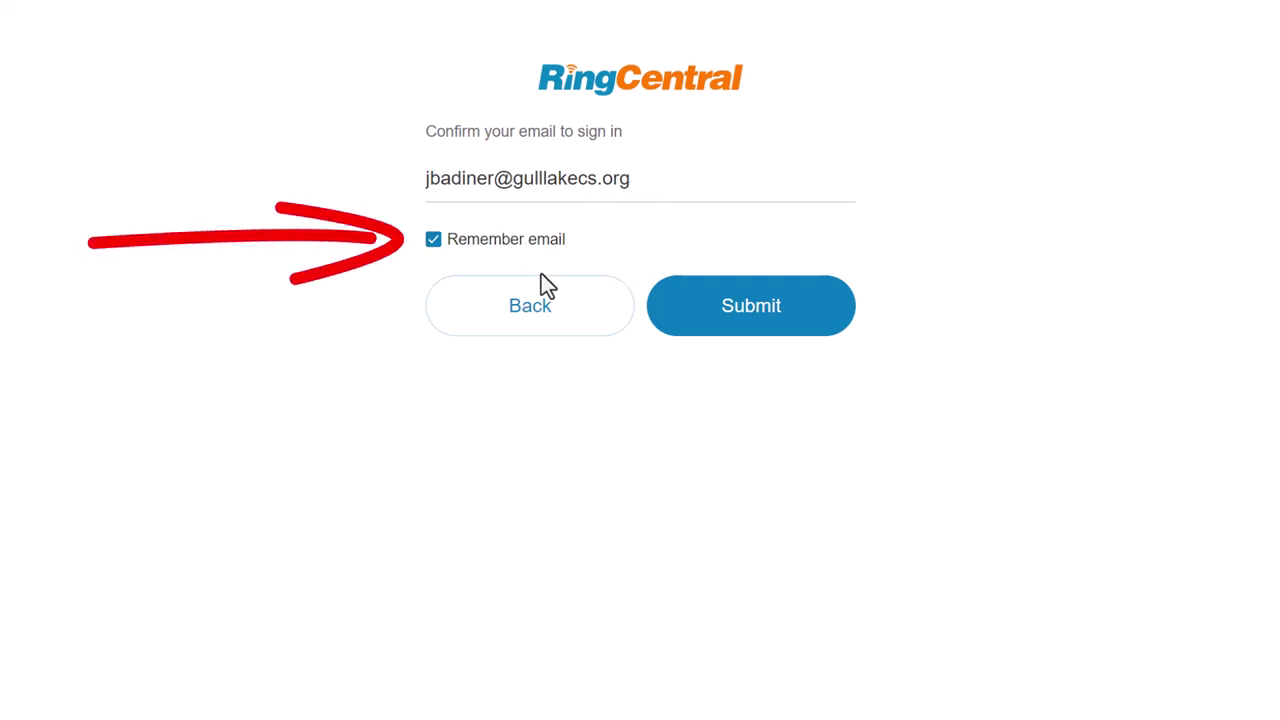
click(437, 246)
click(437, 248)
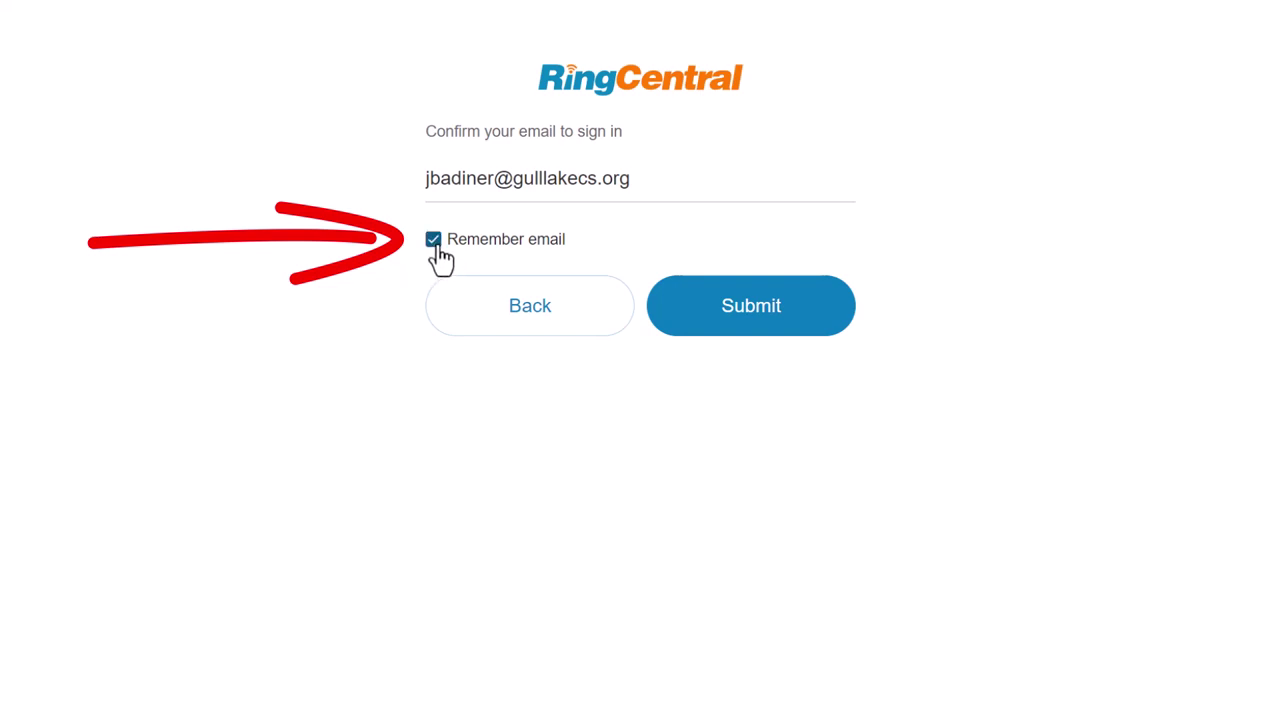
click(779, 318)
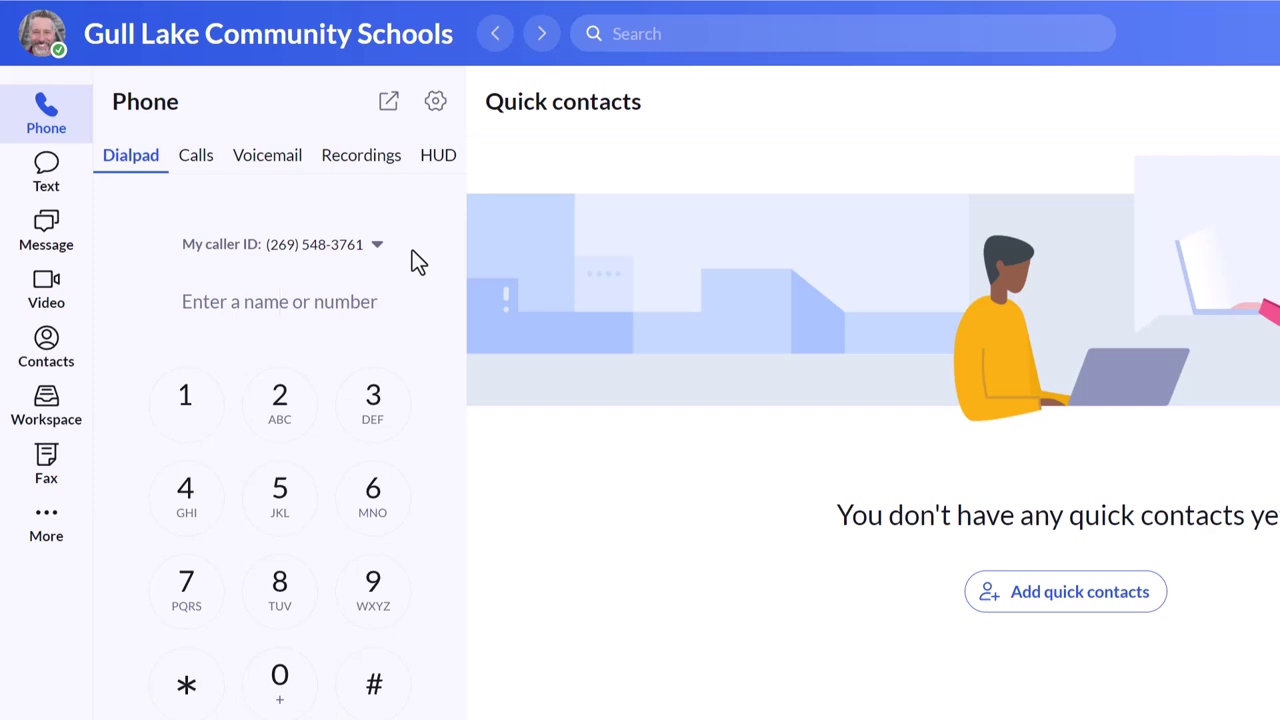
mouse_move(45, 130)
click(276, 165)
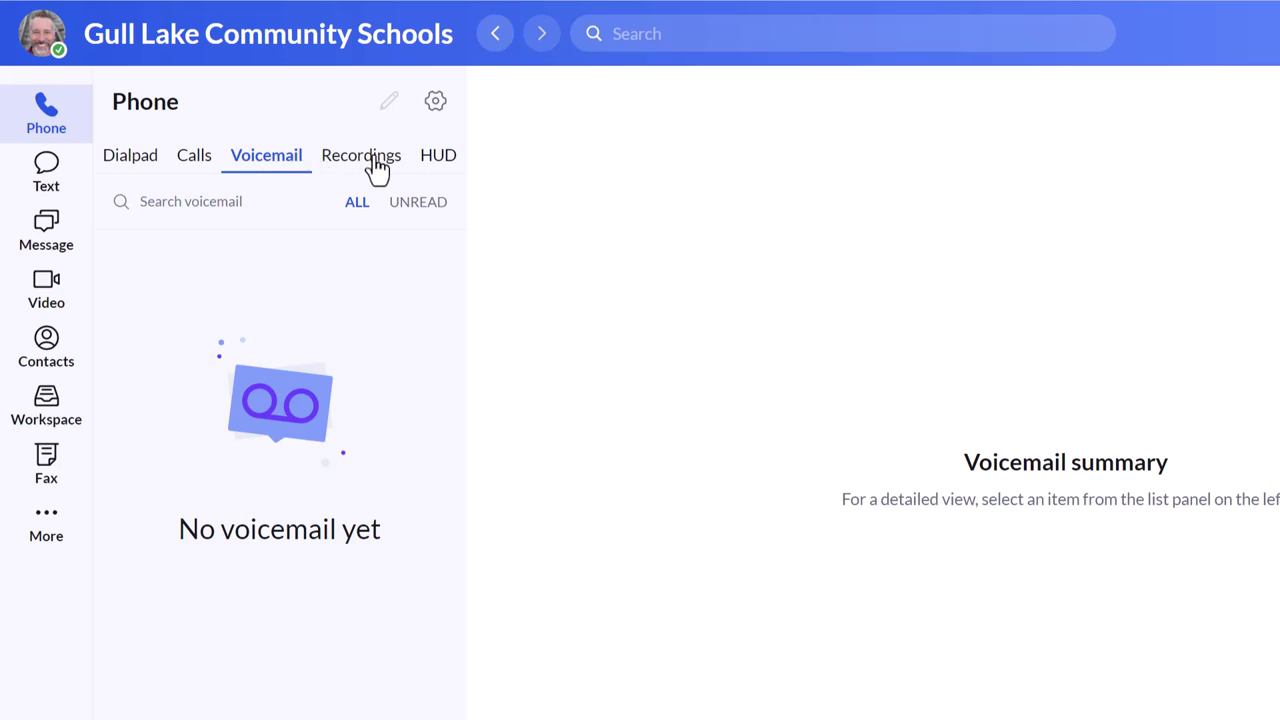
click(192, 167)
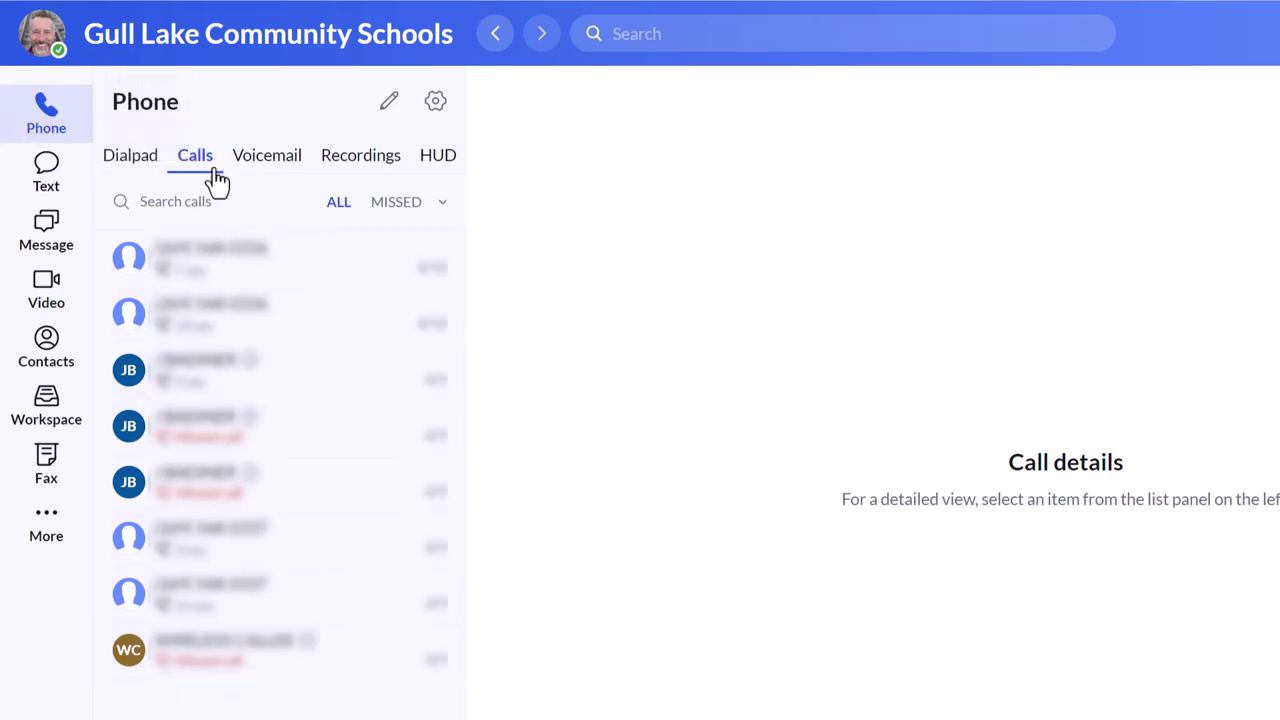
click(143, 162)
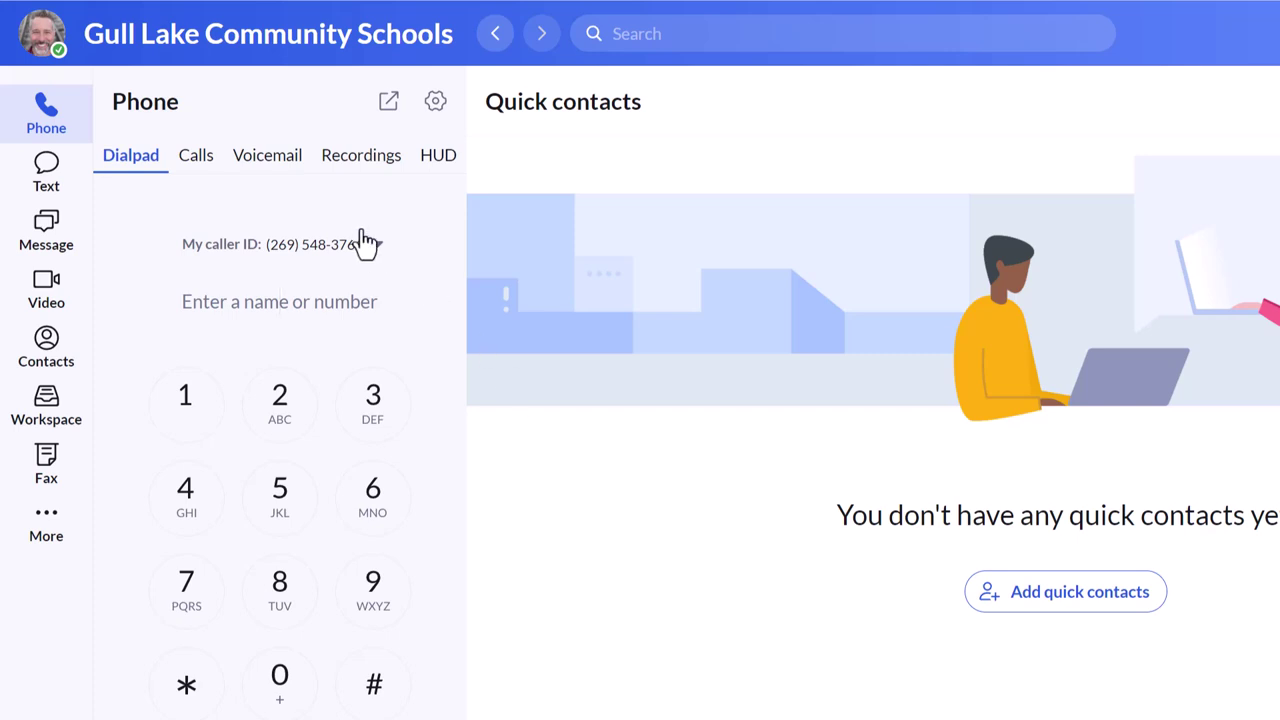
Step: Look through Text and Phone, then open Message to show the notes-to-self conversation
click(47, 180)
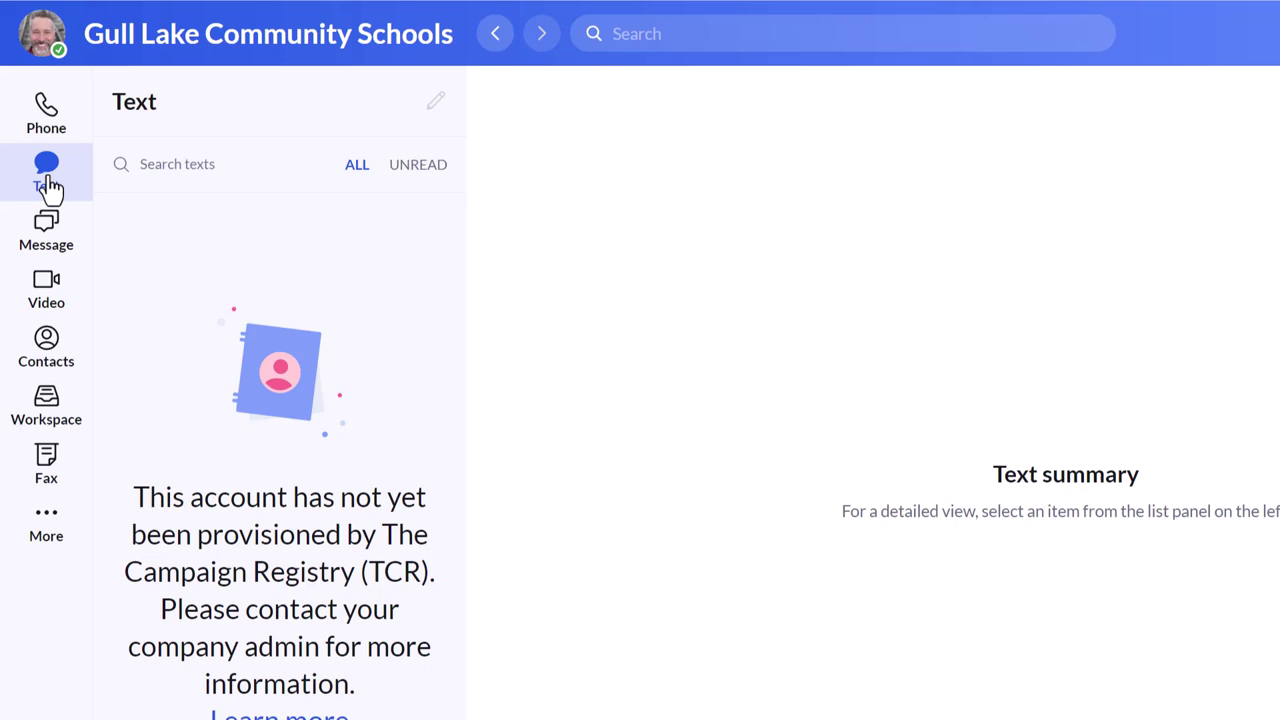
click(52, 128)
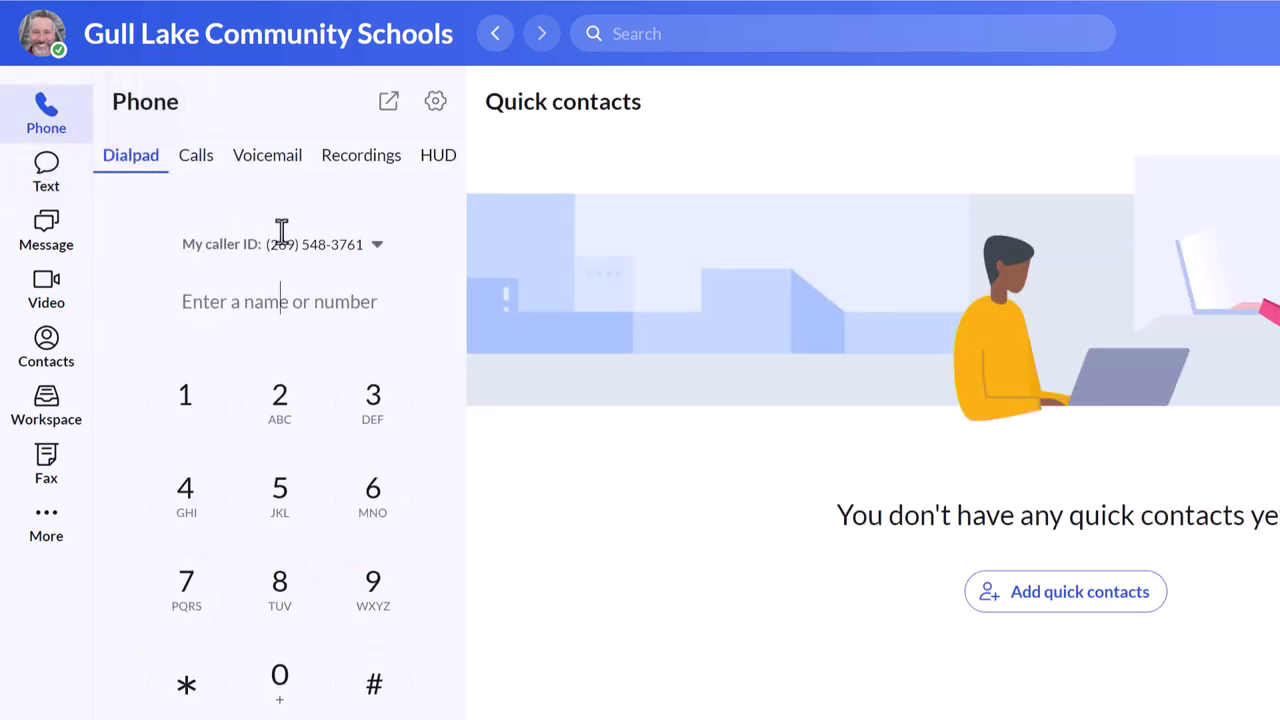
click(48, 190)
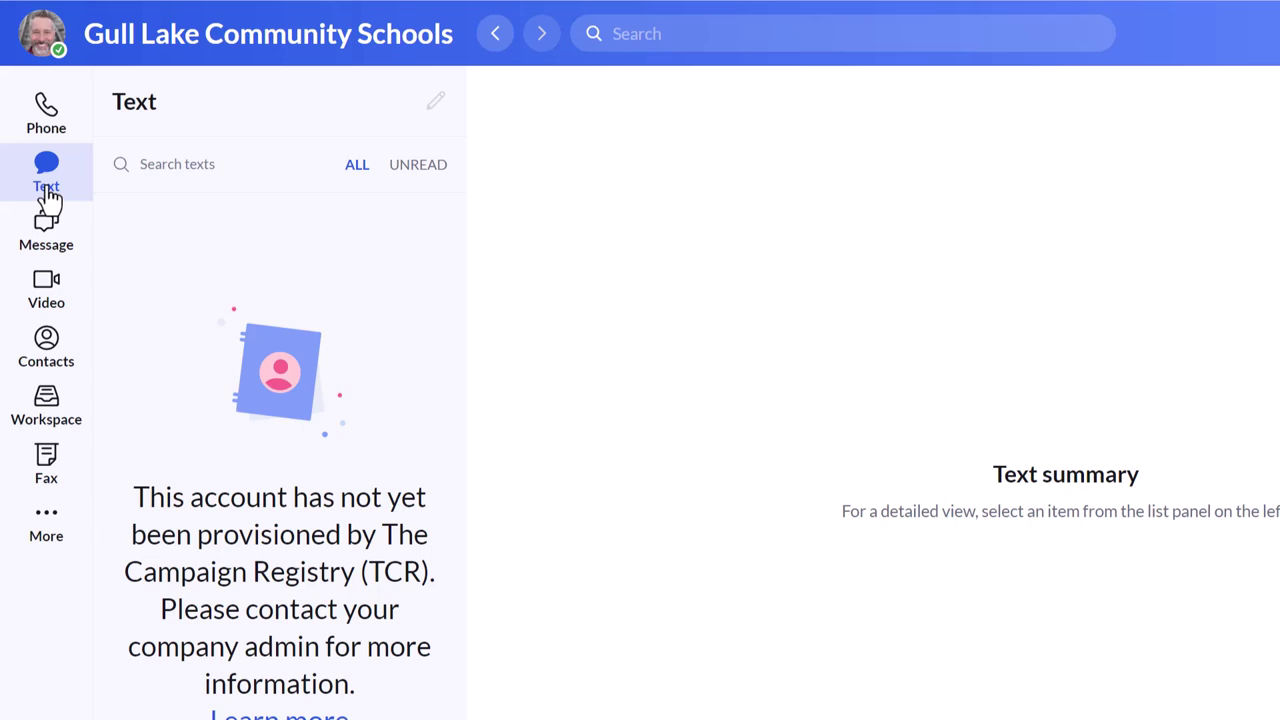
click(52, 252)
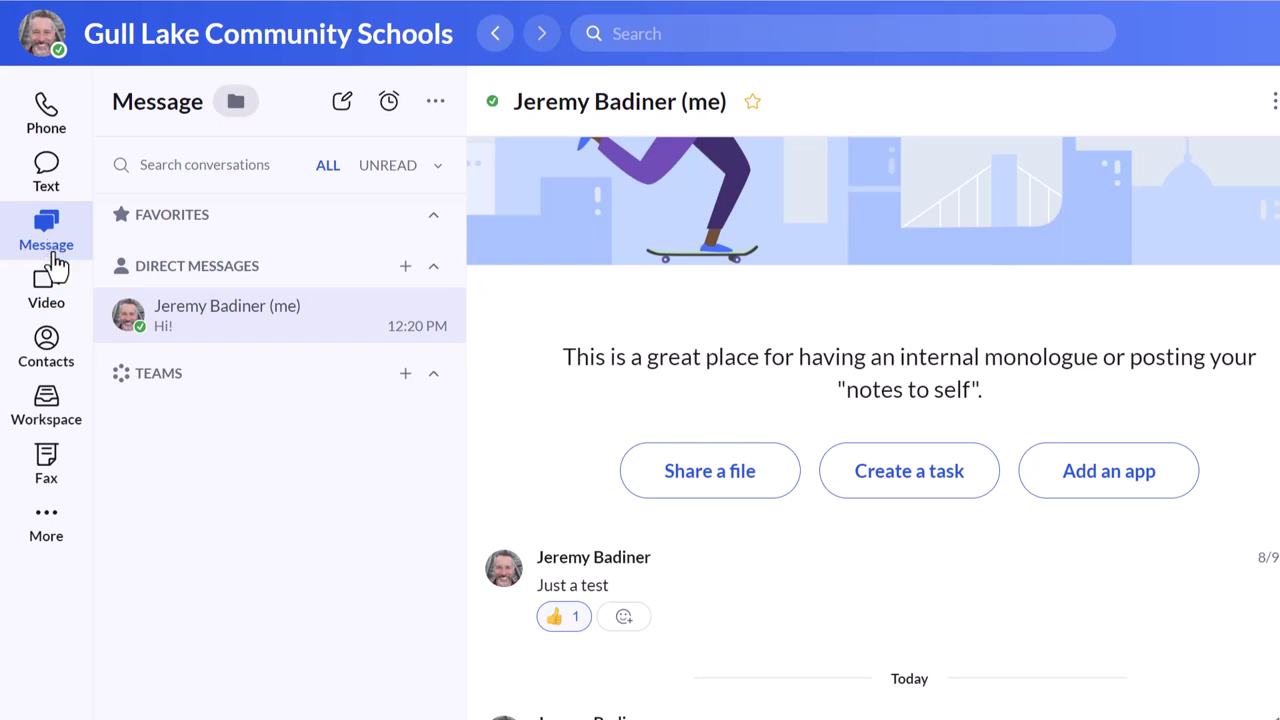
Step: Check upcoming Video meetings, then open the Contacts section listing all contacts
click(55, 300)
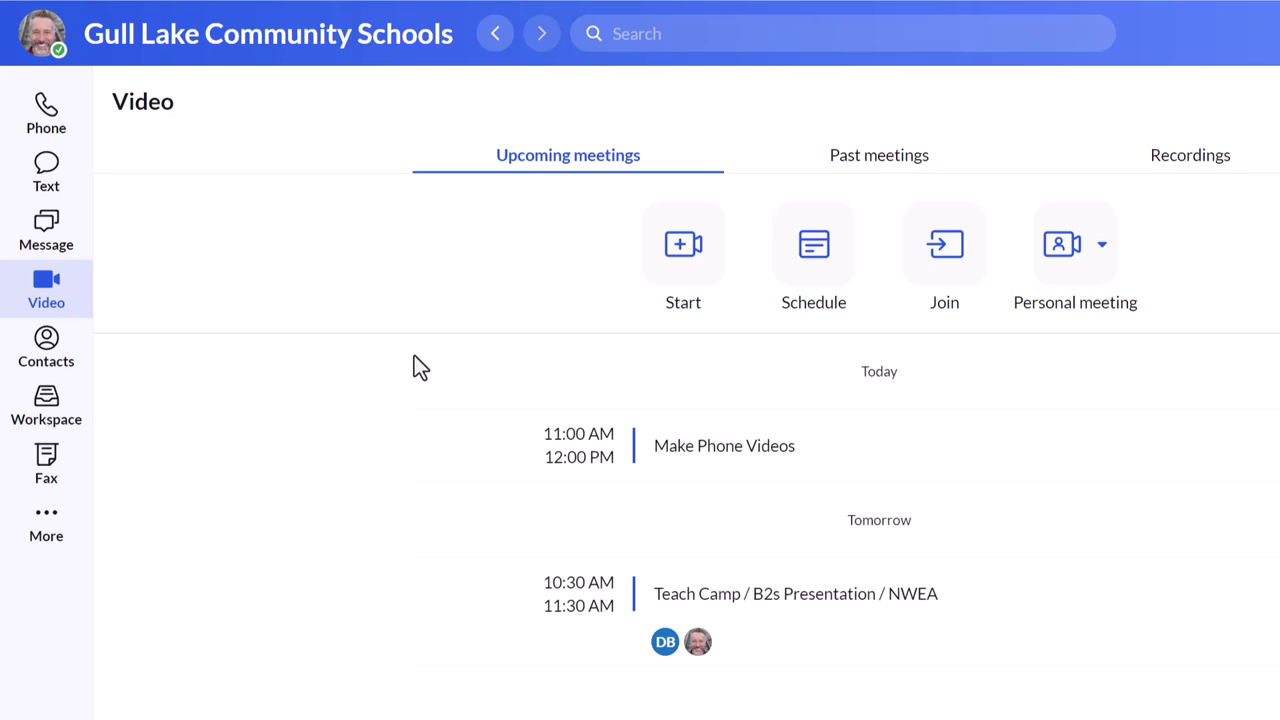
click(48, 362)
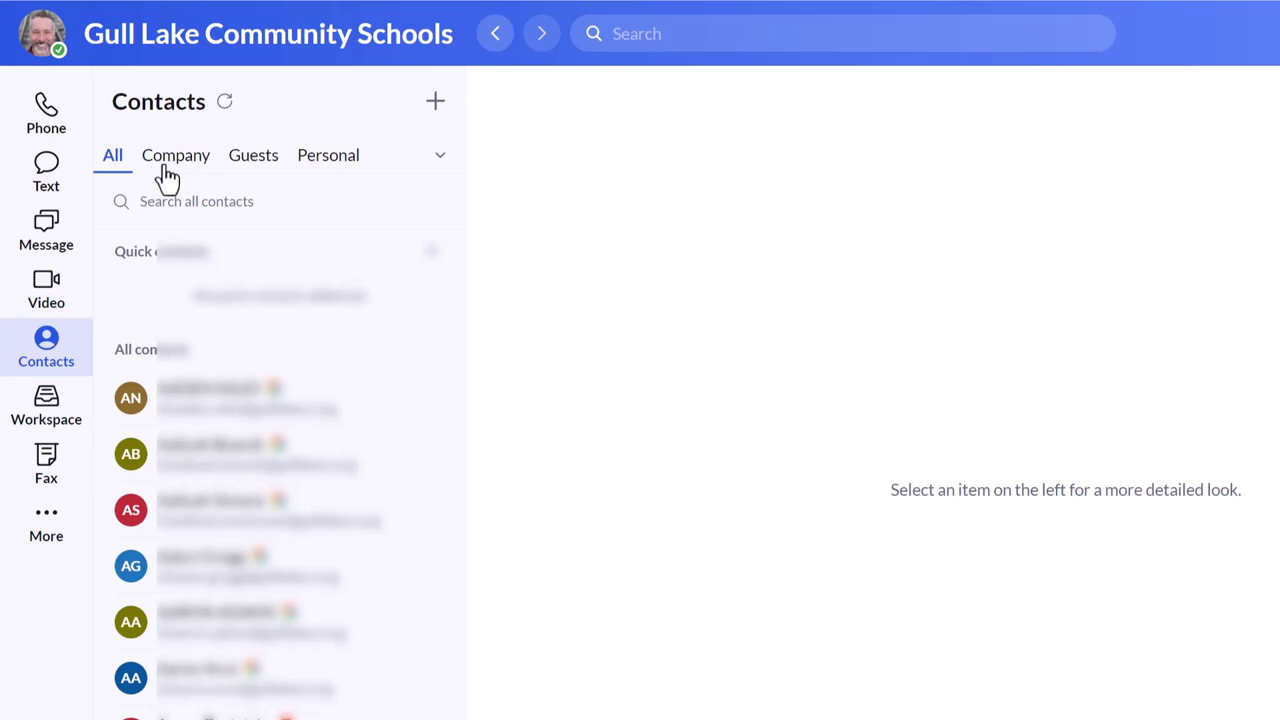
Step: View Personal contacts, the Workspace calendar and Fax, then reveal the More navigation options
click(340, 165)
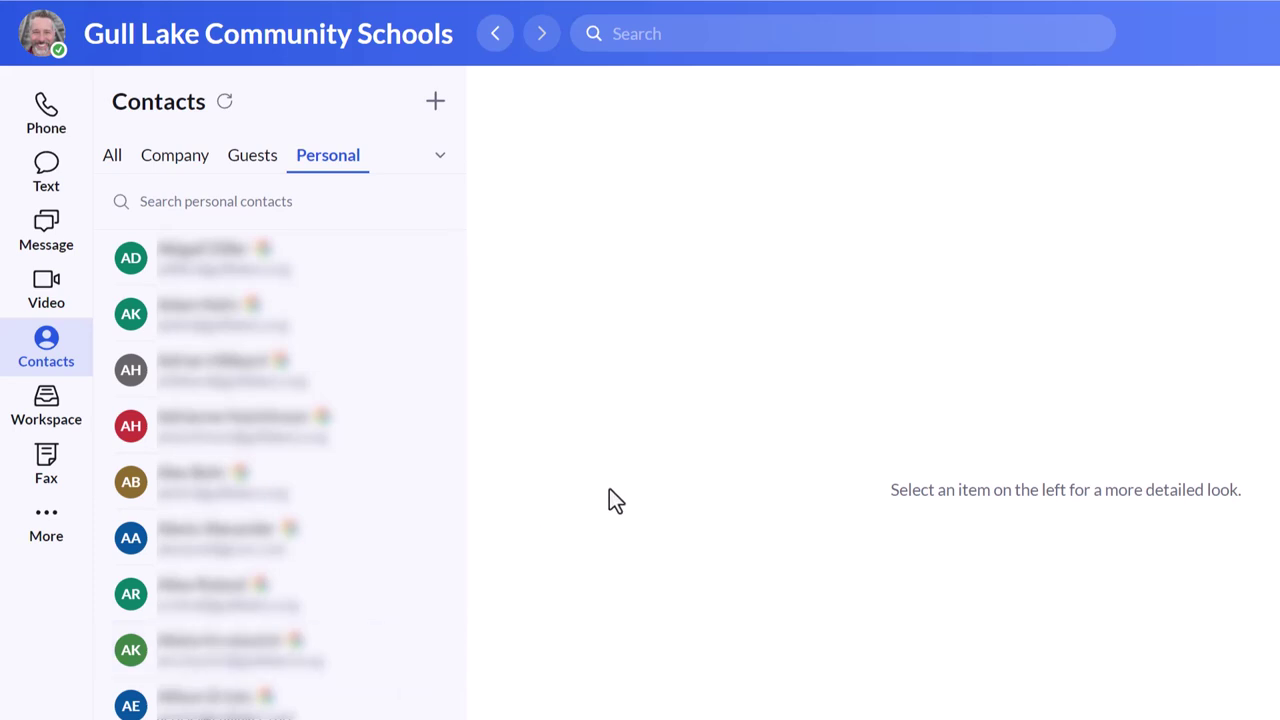
click(46, 405)
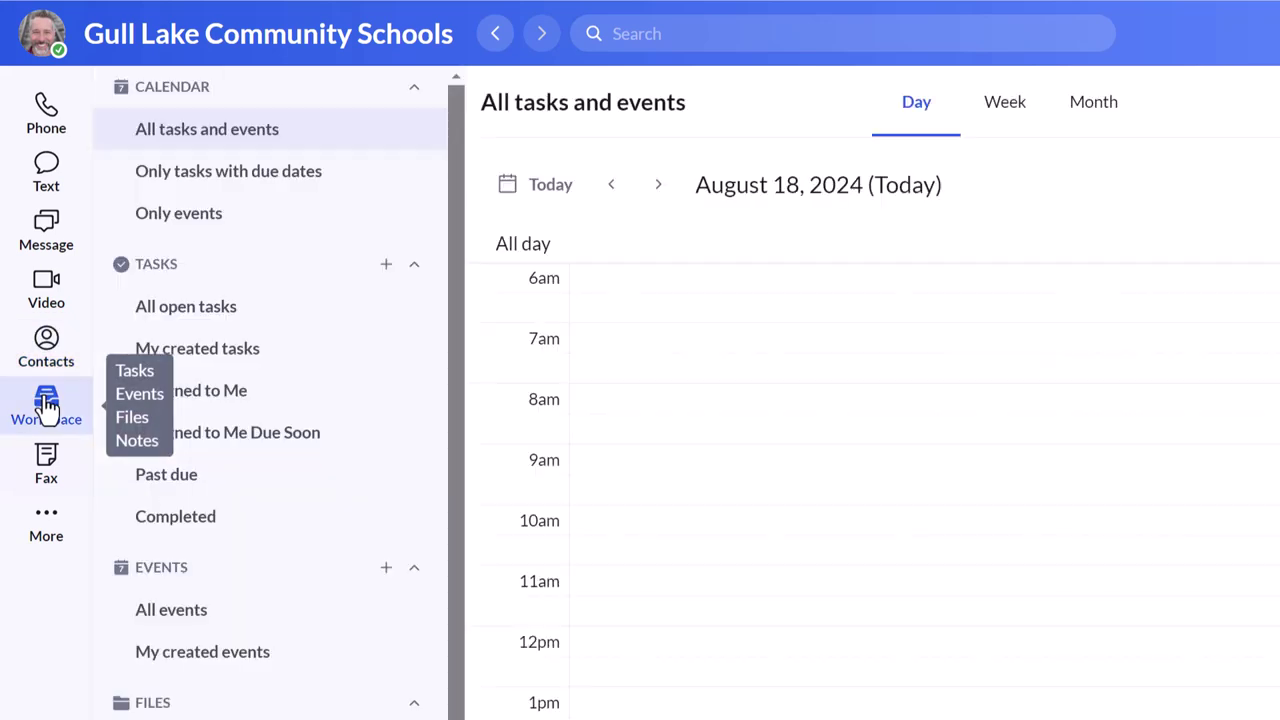
click(48, 470)
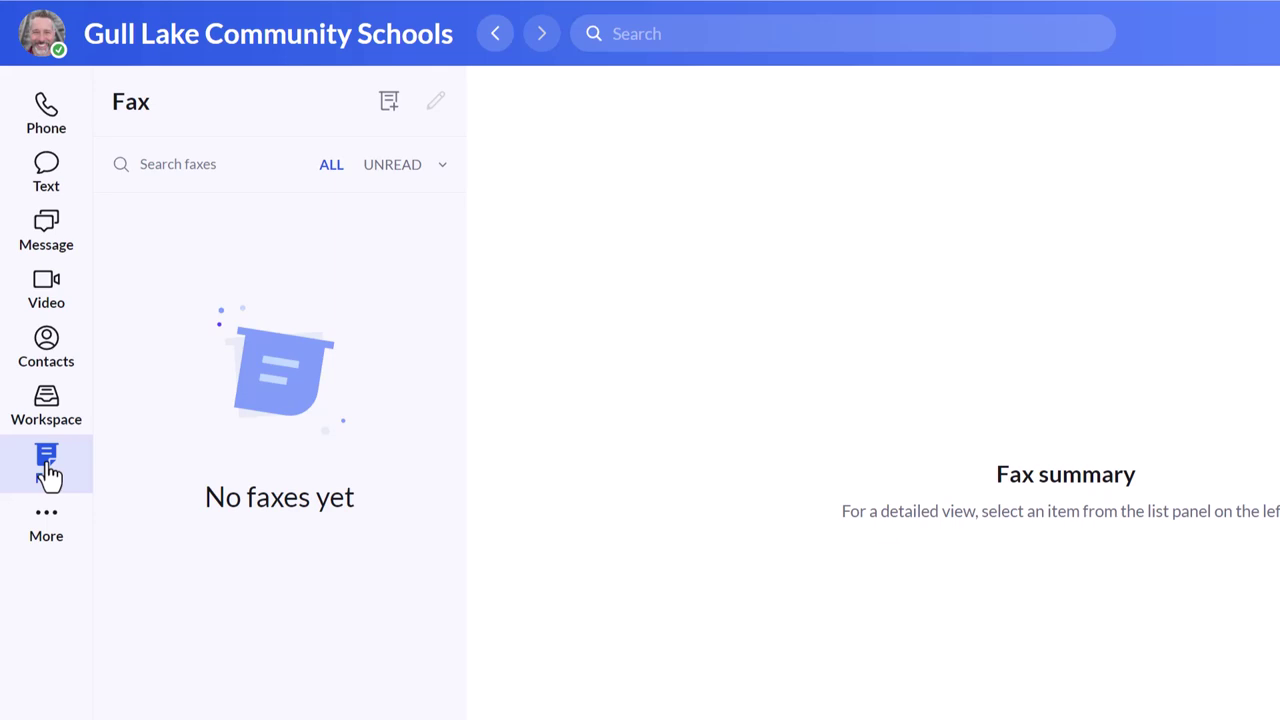
click(44, 524)
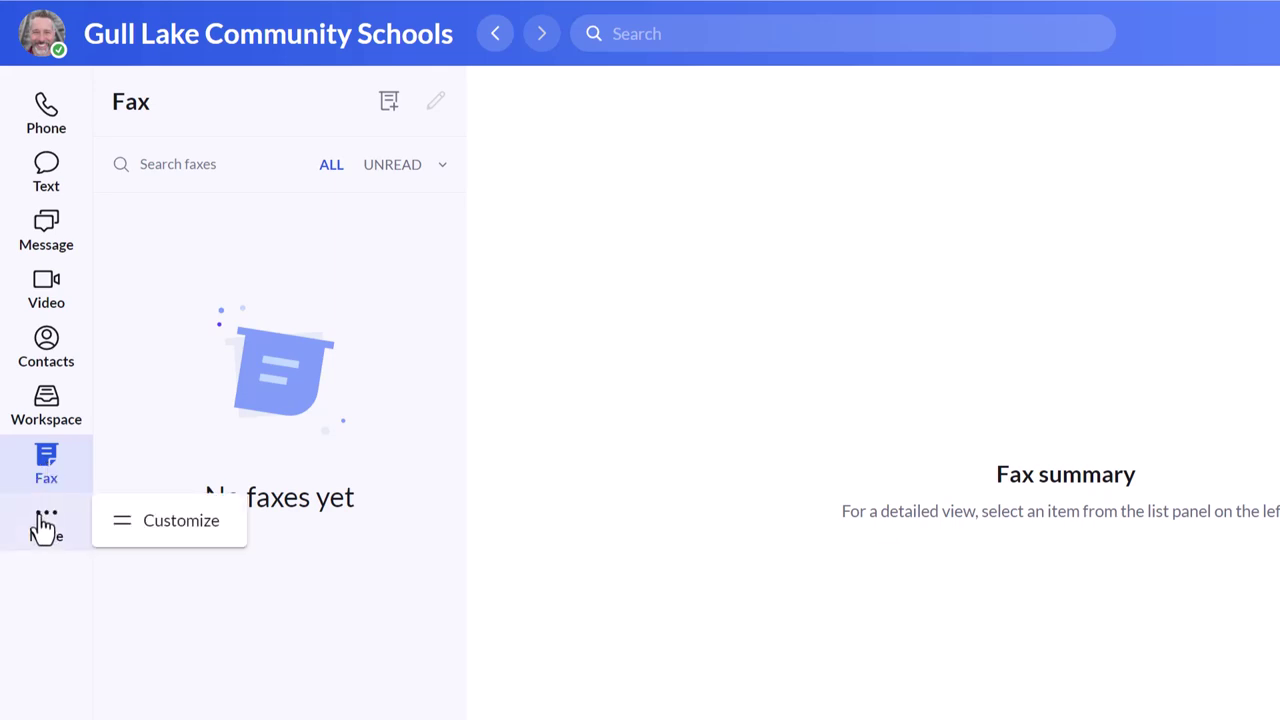
Step: In Customize tabs, move Text above Phone, then restore Phone to the top
click(181, 522)
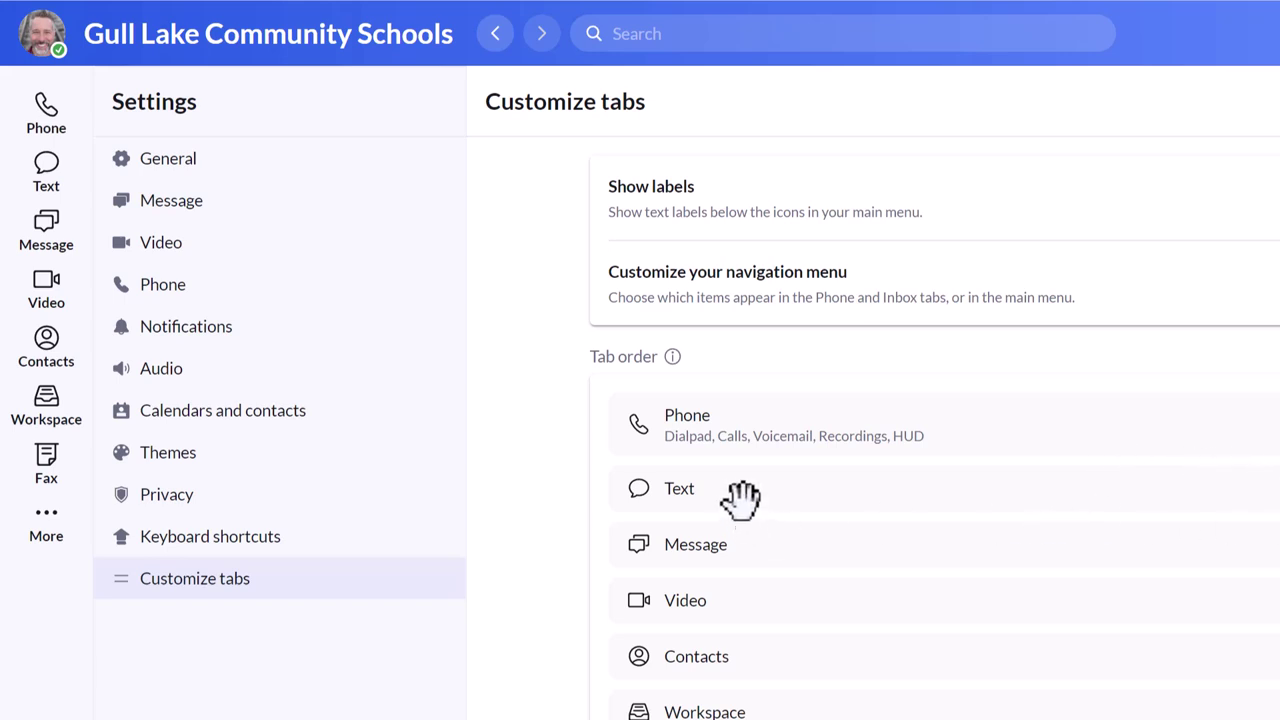
drag(738, 490, 767, 432)
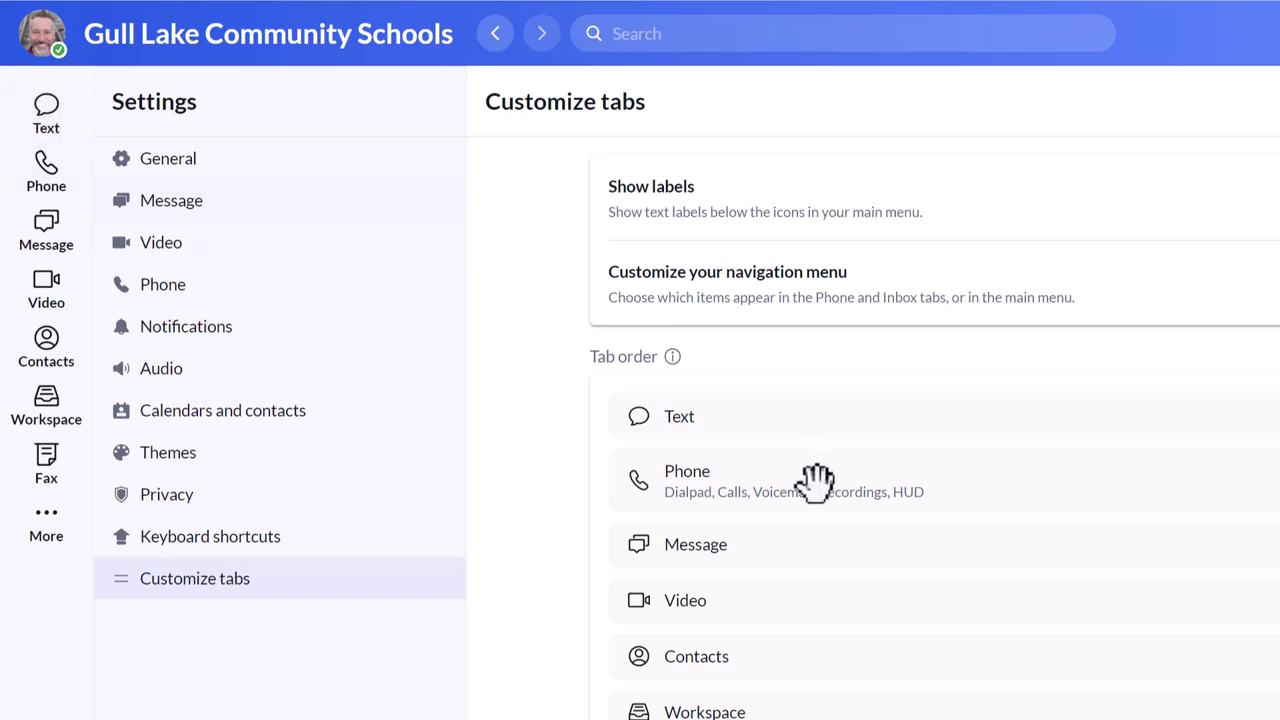
drag(817, 483, 746, 420)
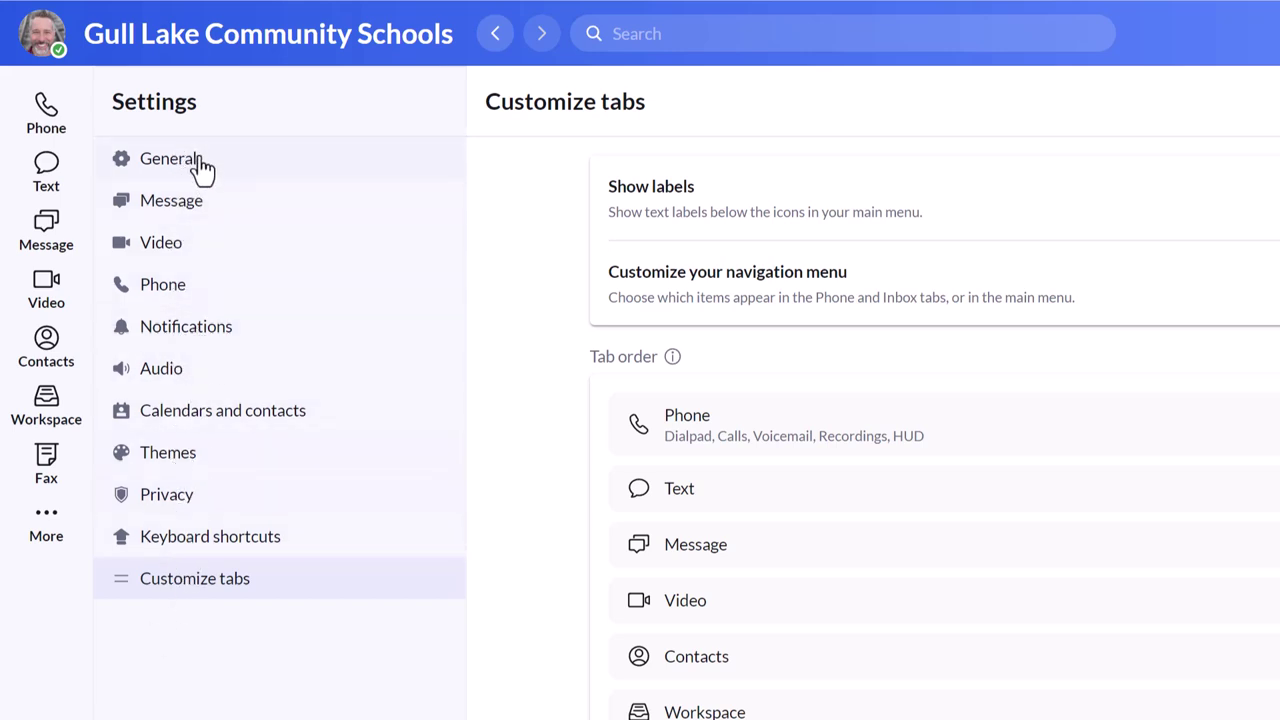
Step: Browse General, Message, Video, Notifications and Audio settings, ending on Calendars and contacts
click(170, 159)
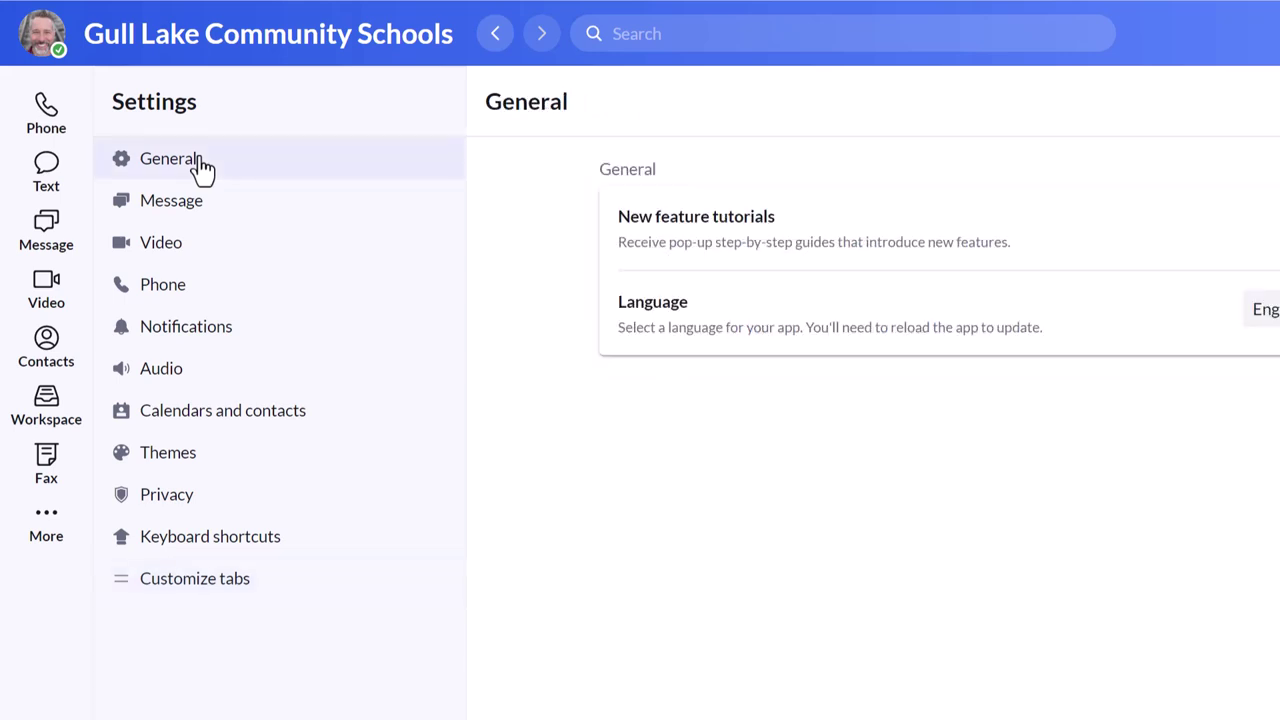
click(191, 224)
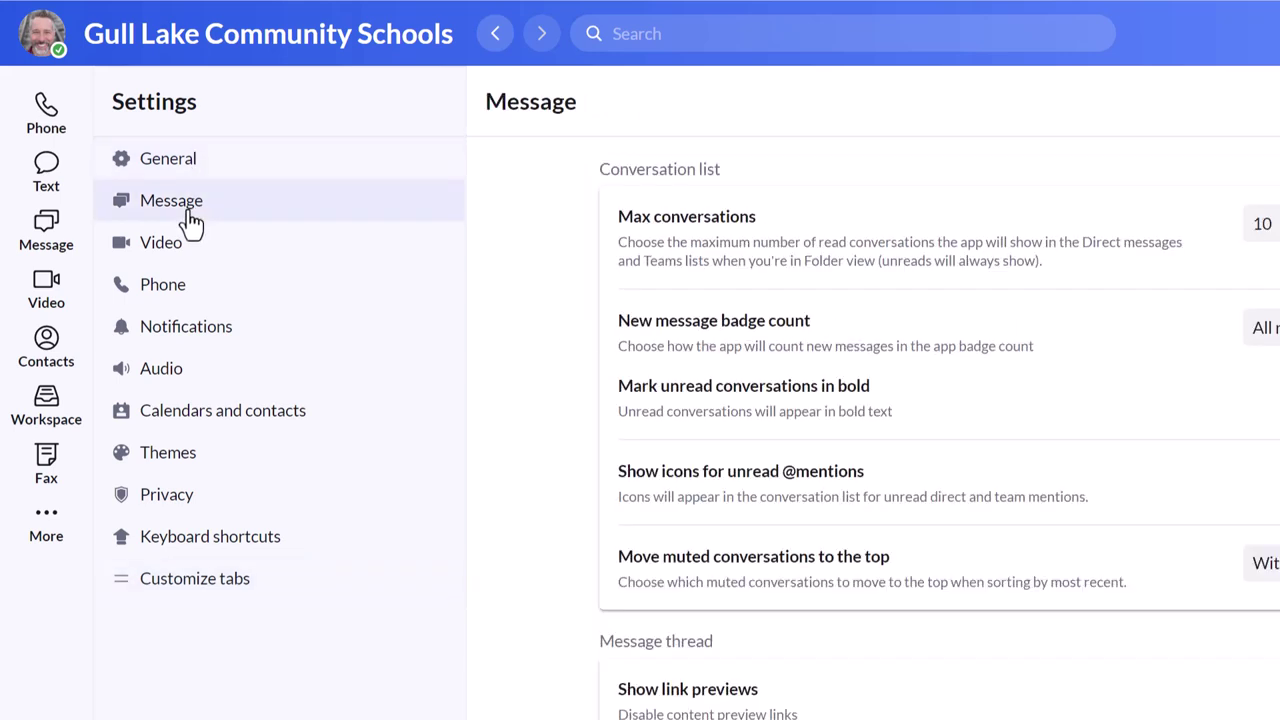
click(192, 252)
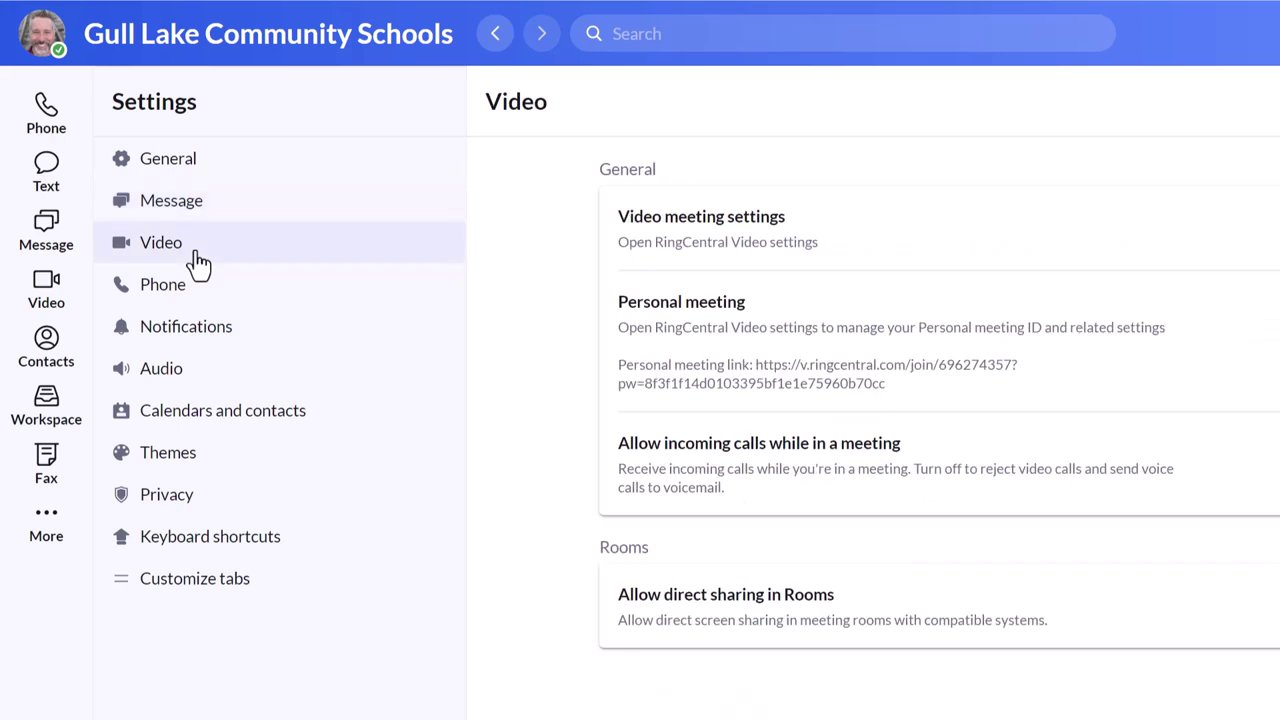
click(213, 342)
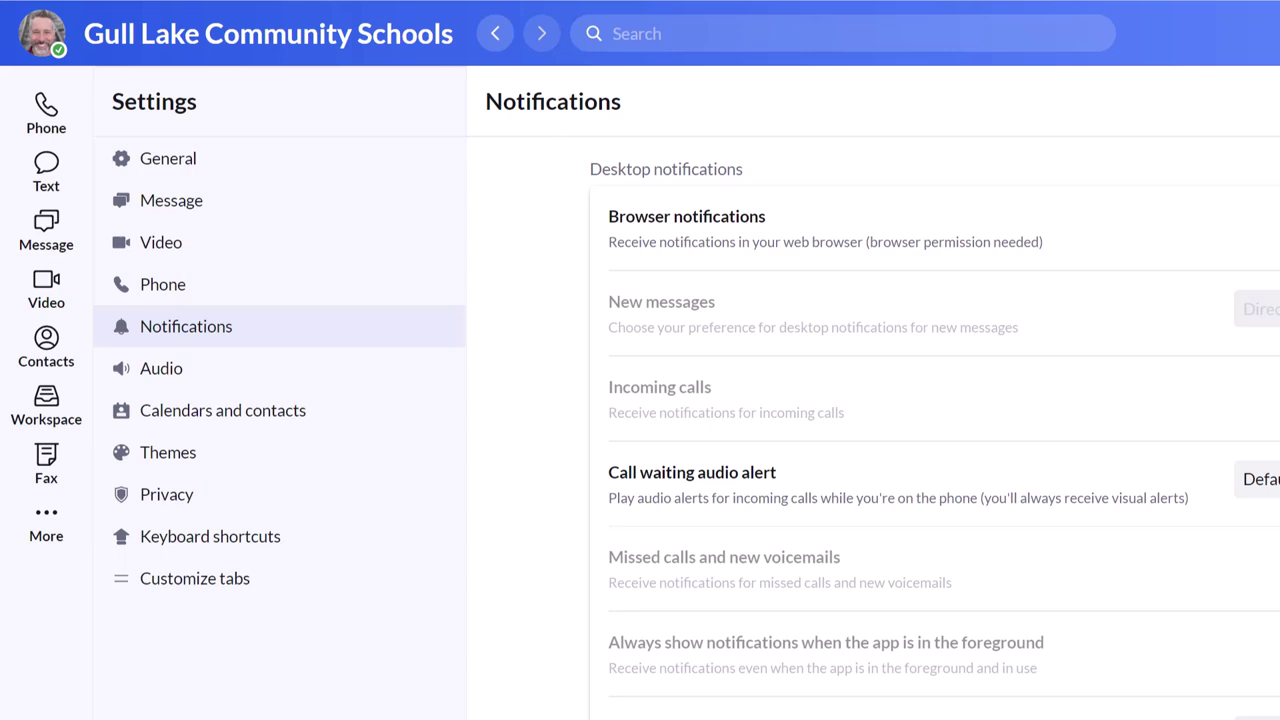
click(201, 384)
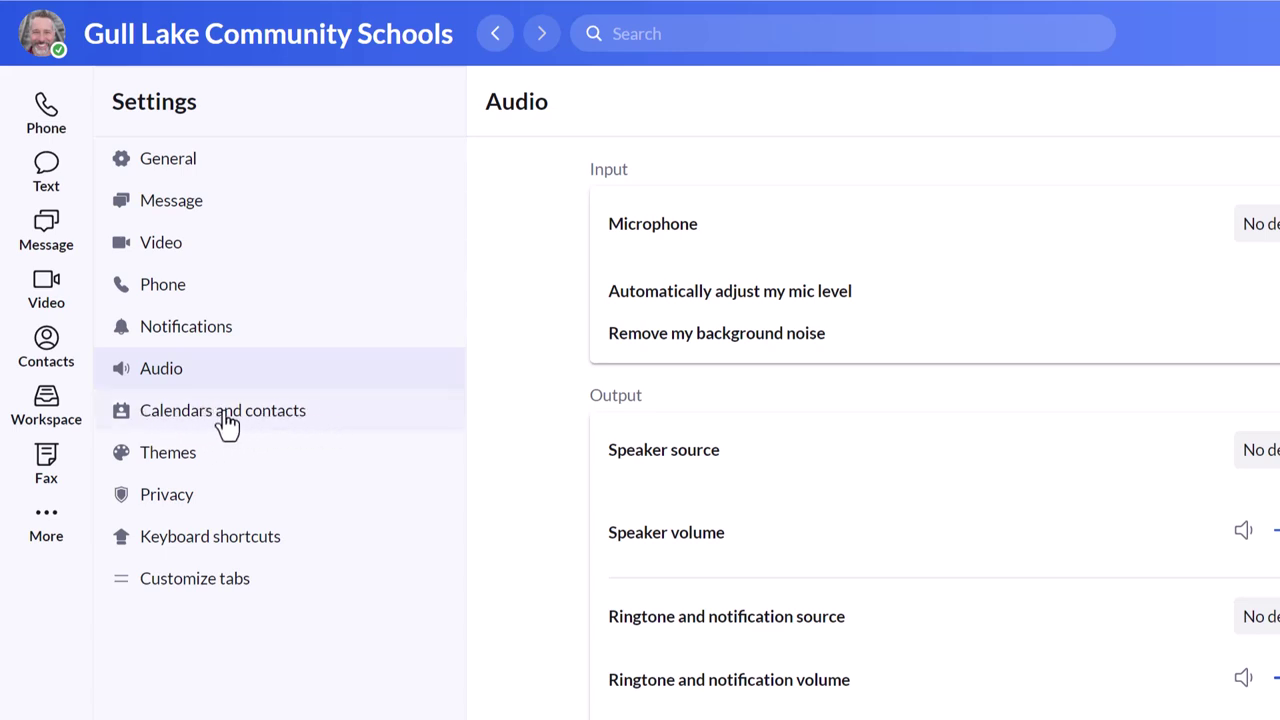
click(264, 430)
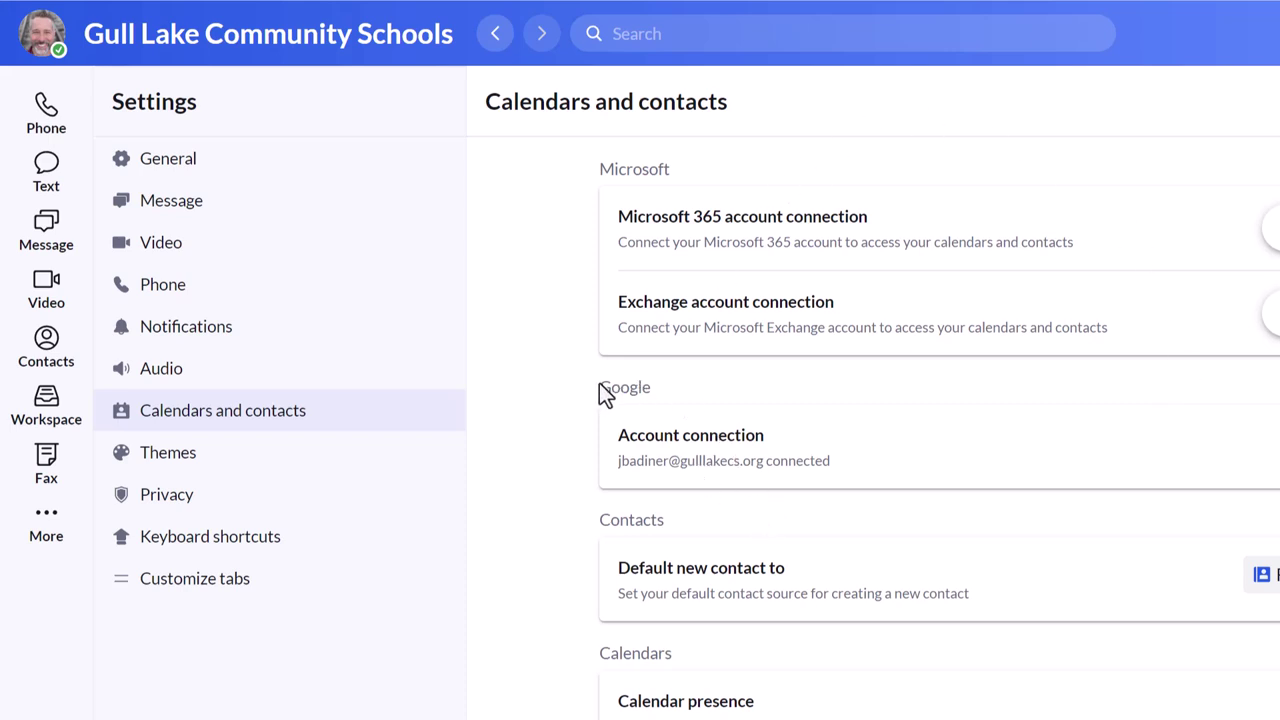
drag(598, 386, 661, 390)
click(1250, 447)
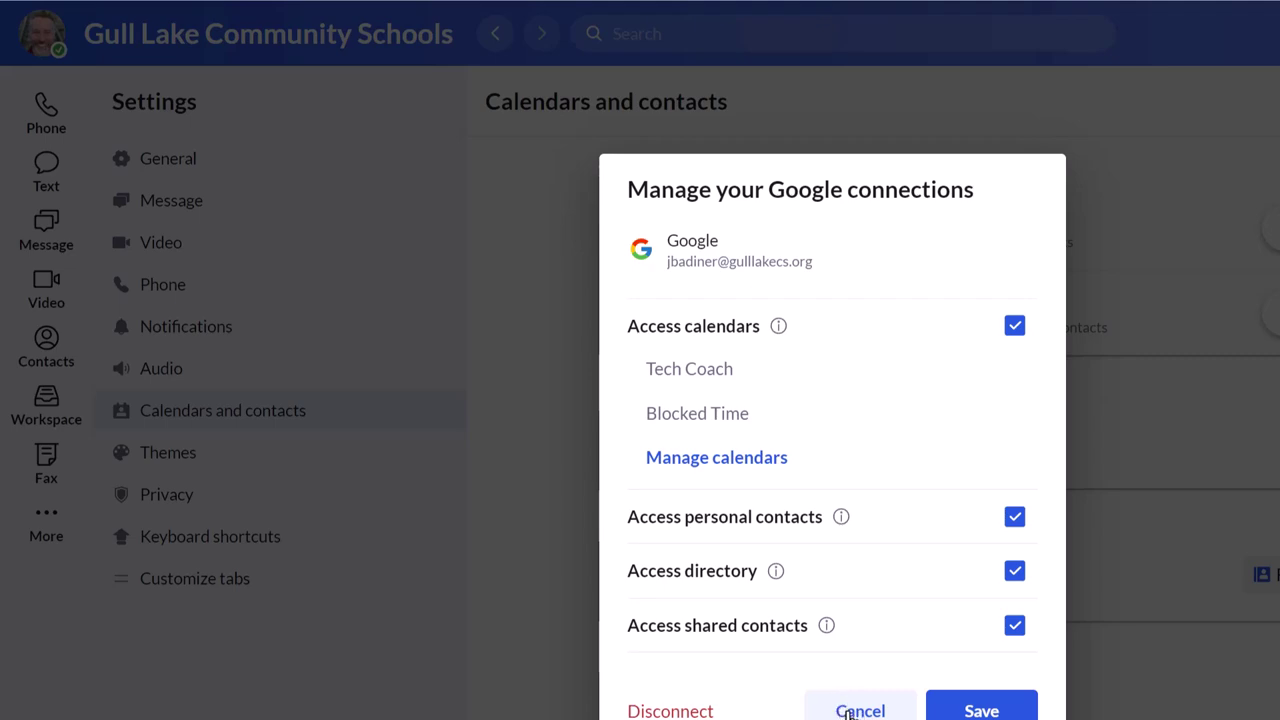
click(848, 711)
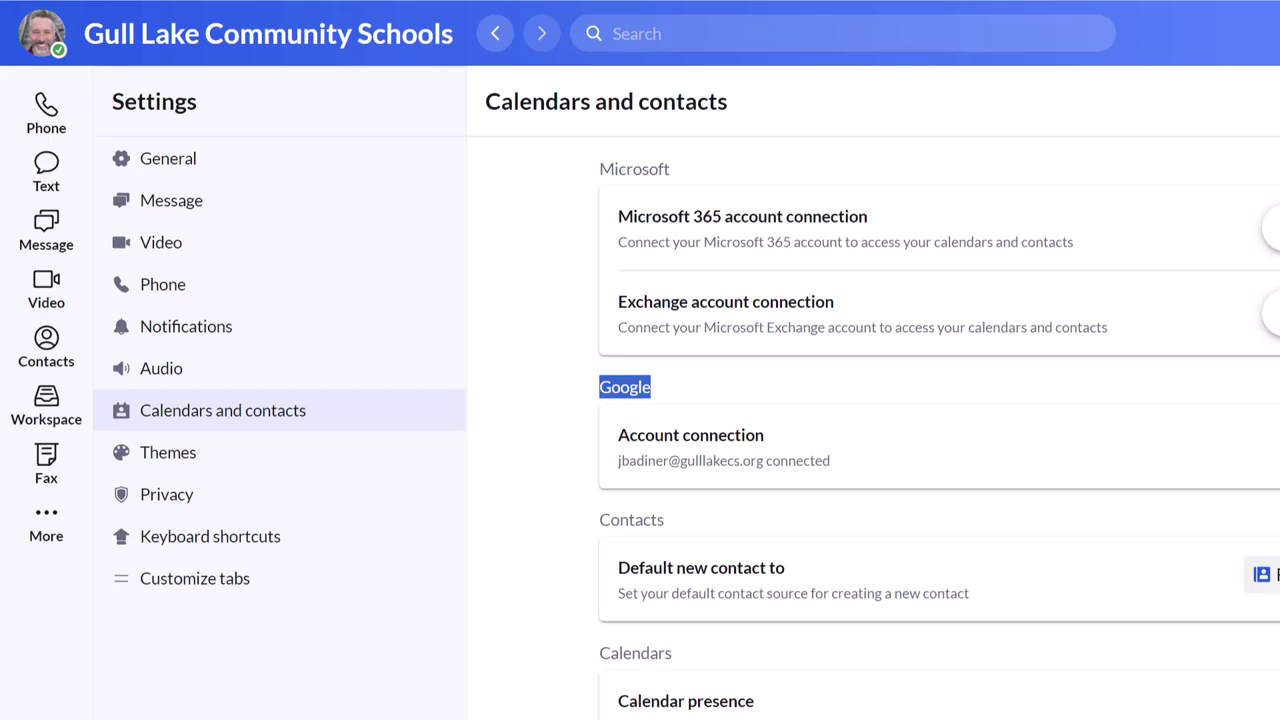
click(602, 398)
Step: Dial your own caller-ID number from the Phone dialpad, allowing microphone access for the call
click(48, 122)
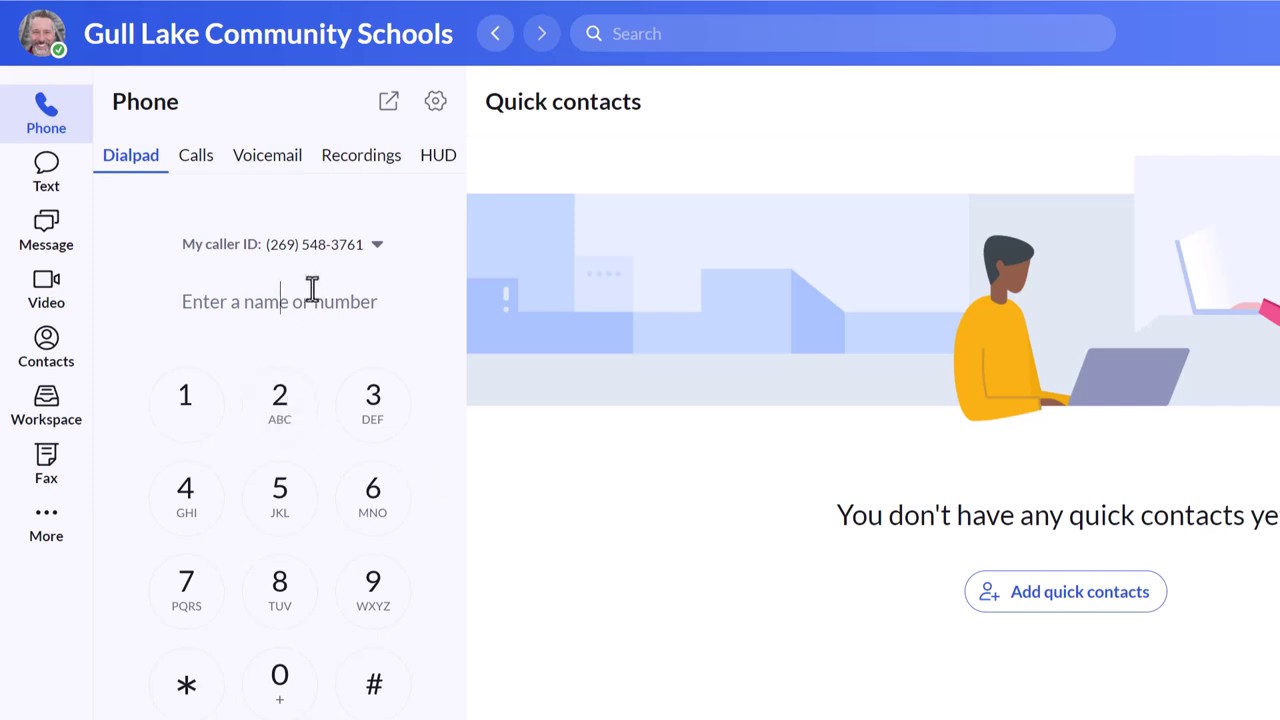
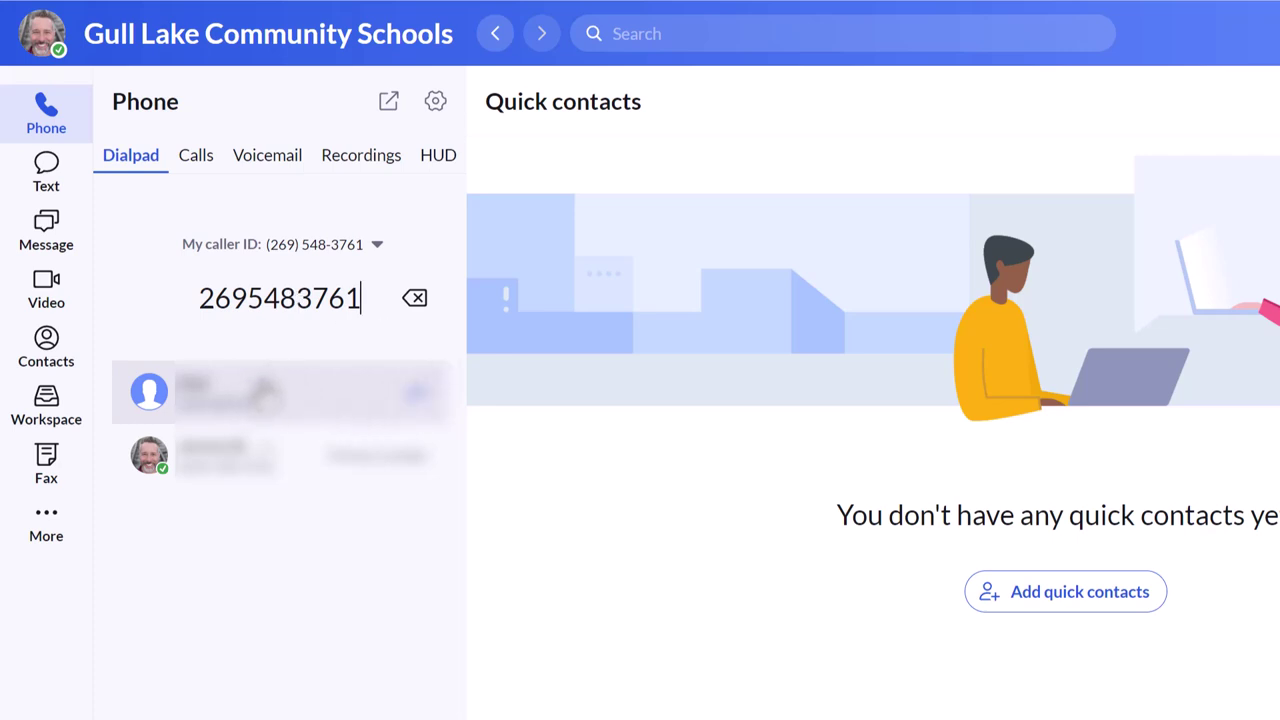
key(Return)
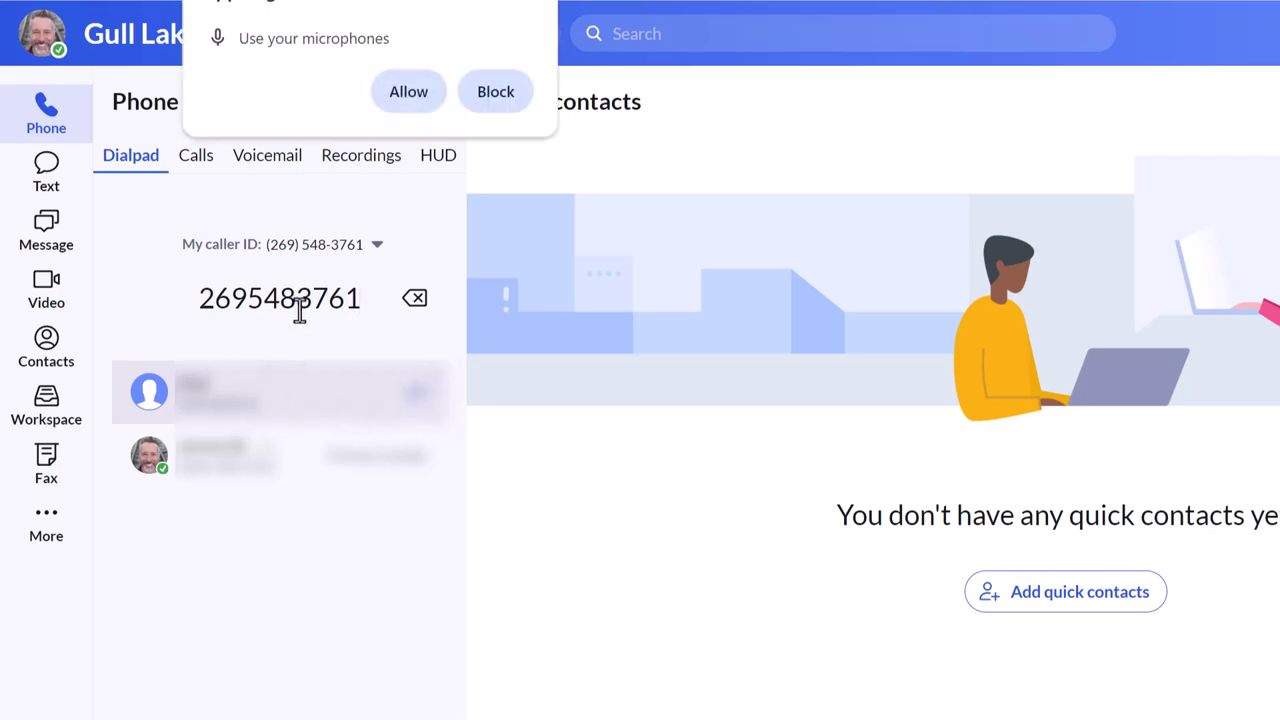
click(398, 98)
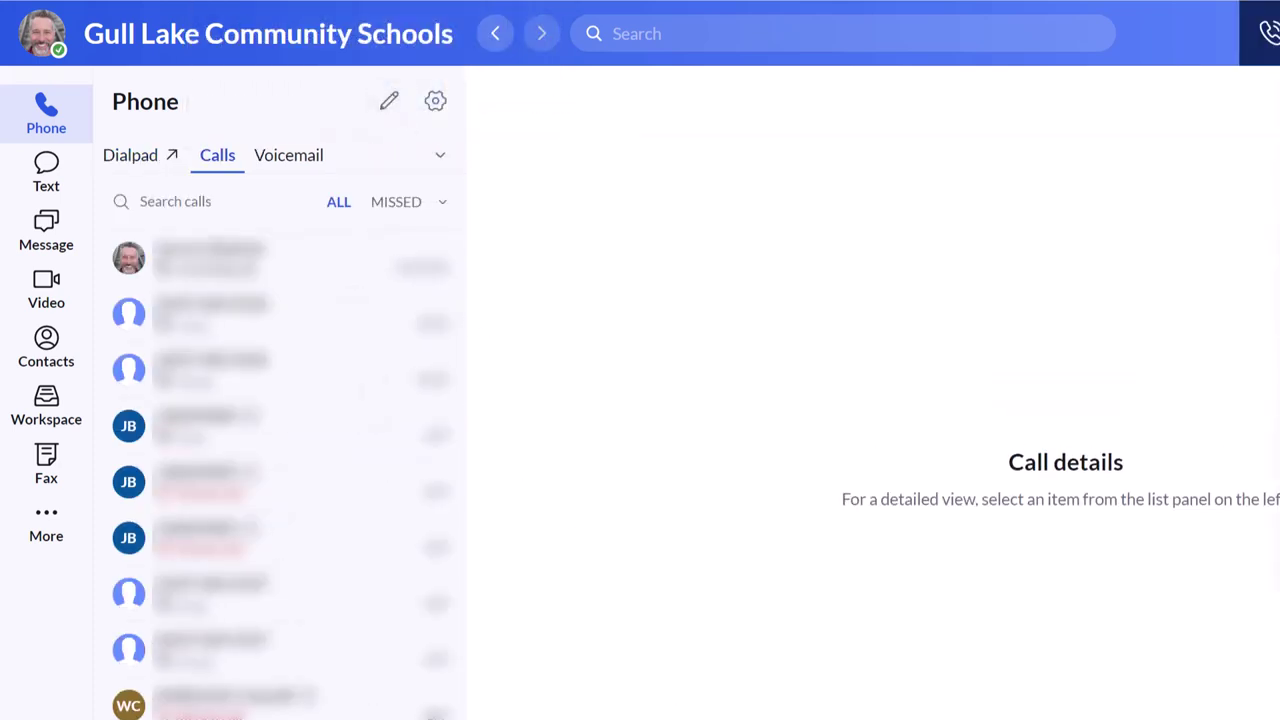
drag(1229, 9, 840, 20)
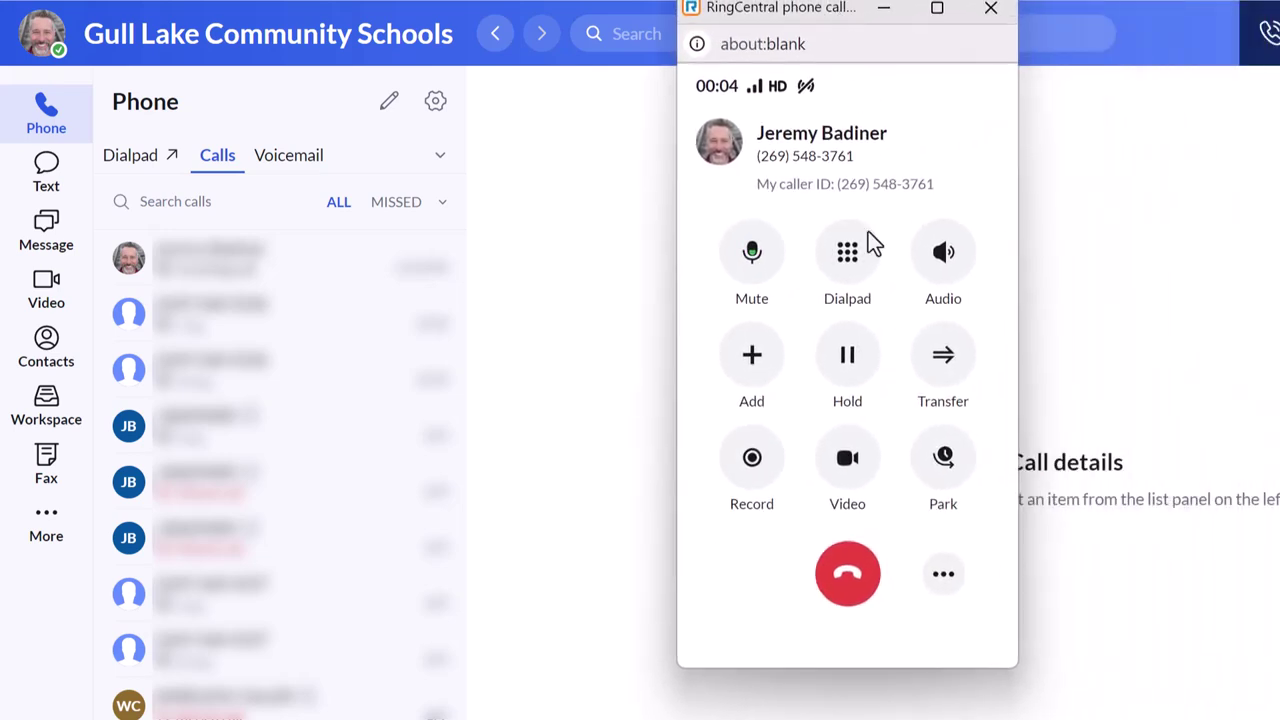
Step: End the test call and go to the Text messaging section
click(848, 578)
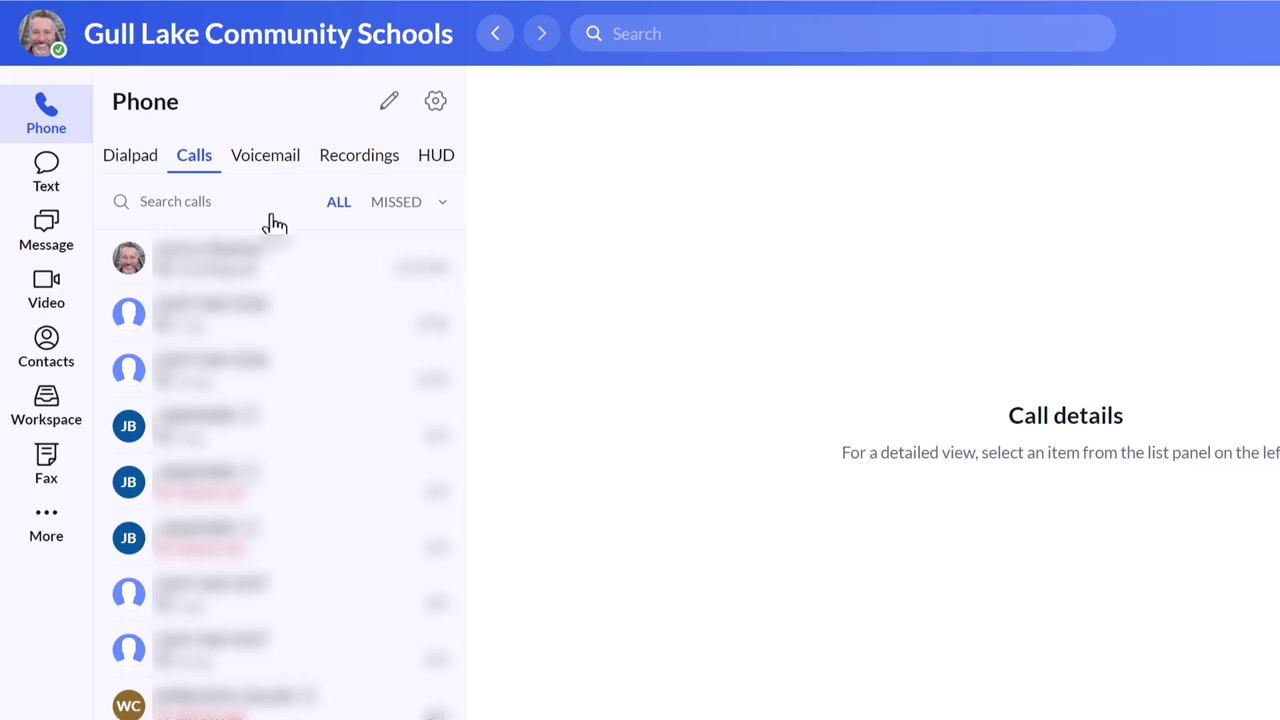
click(52, 186)
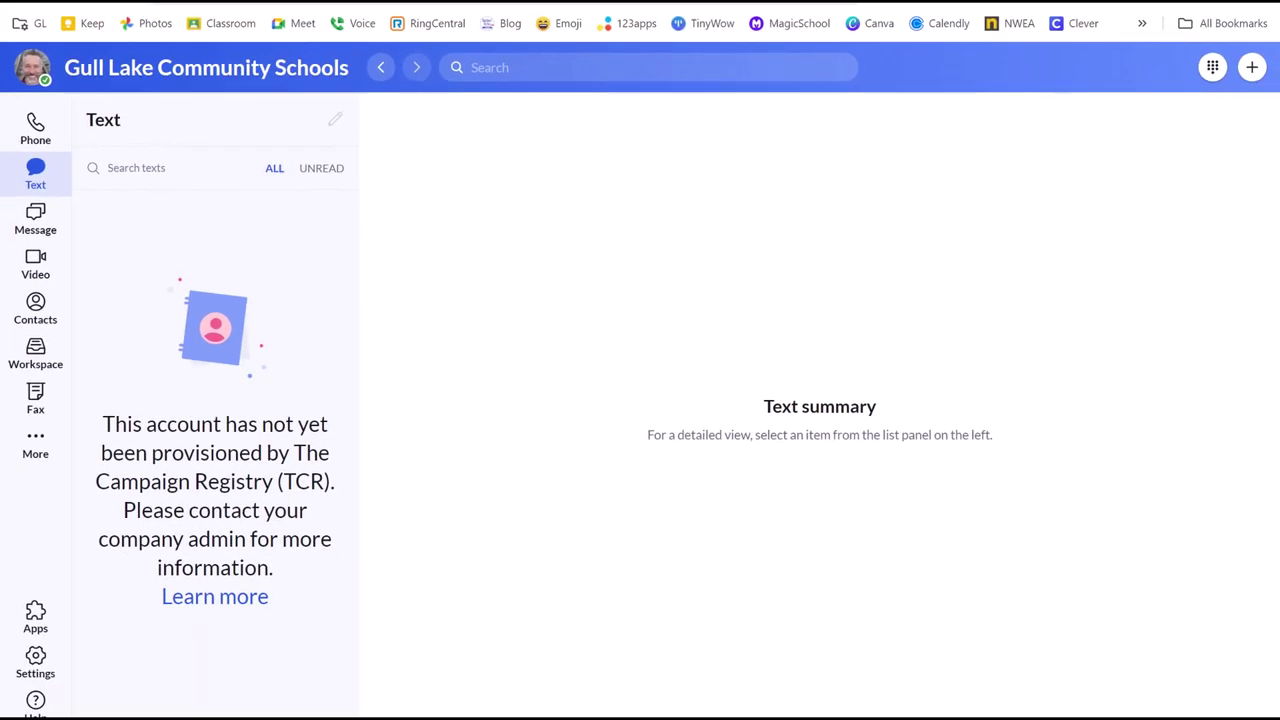
Step: Open Themes in Settings and try the Lake blue and Eggplant purple themes
click(36, 660)
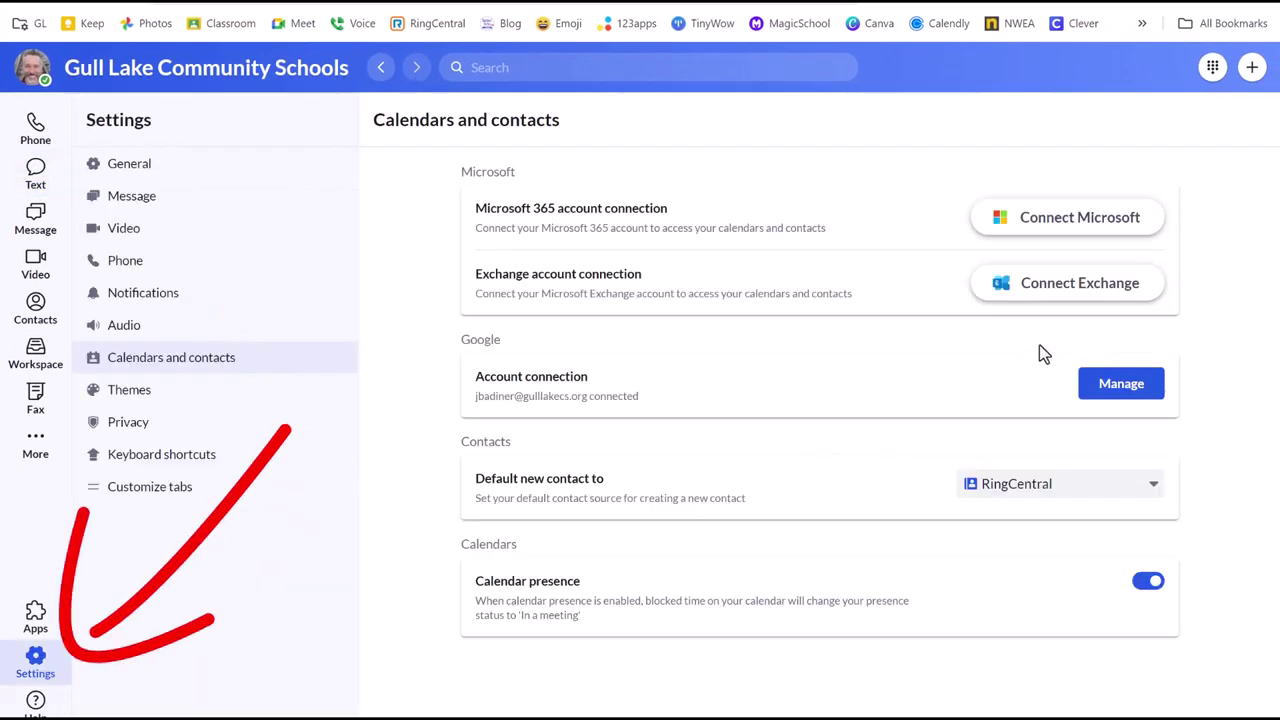
click(122, 393)
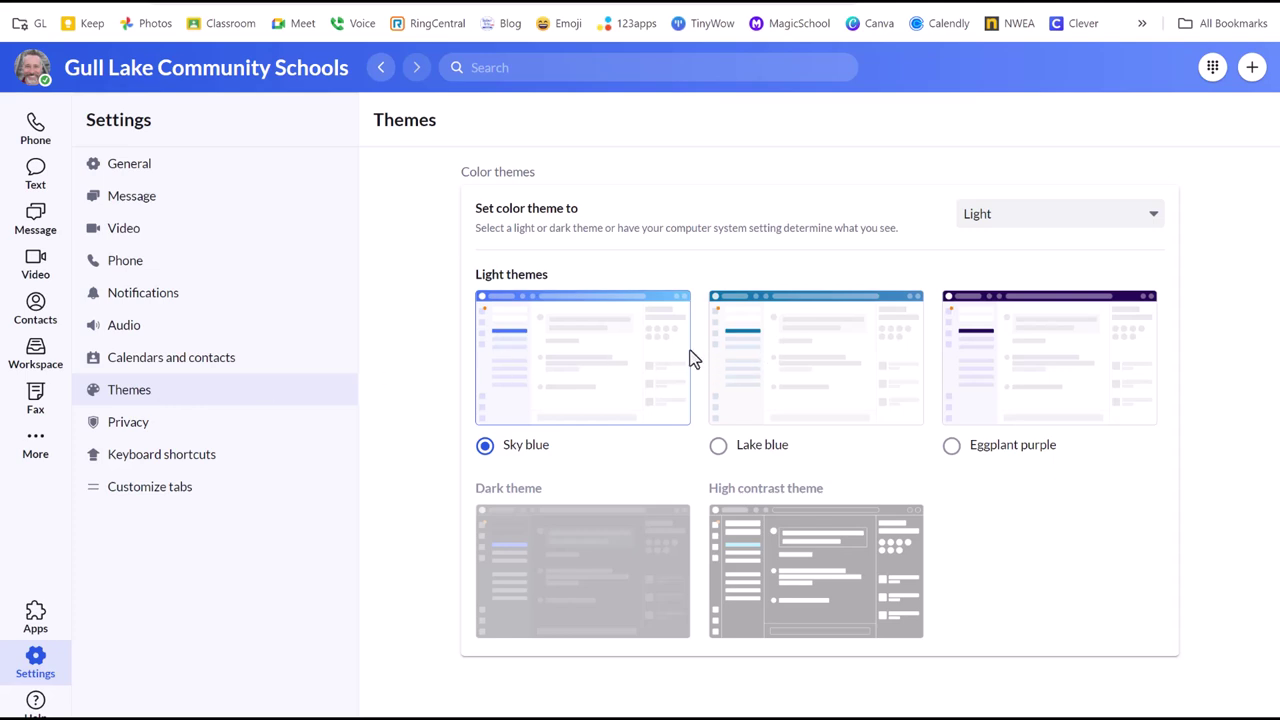
click(785, 353)
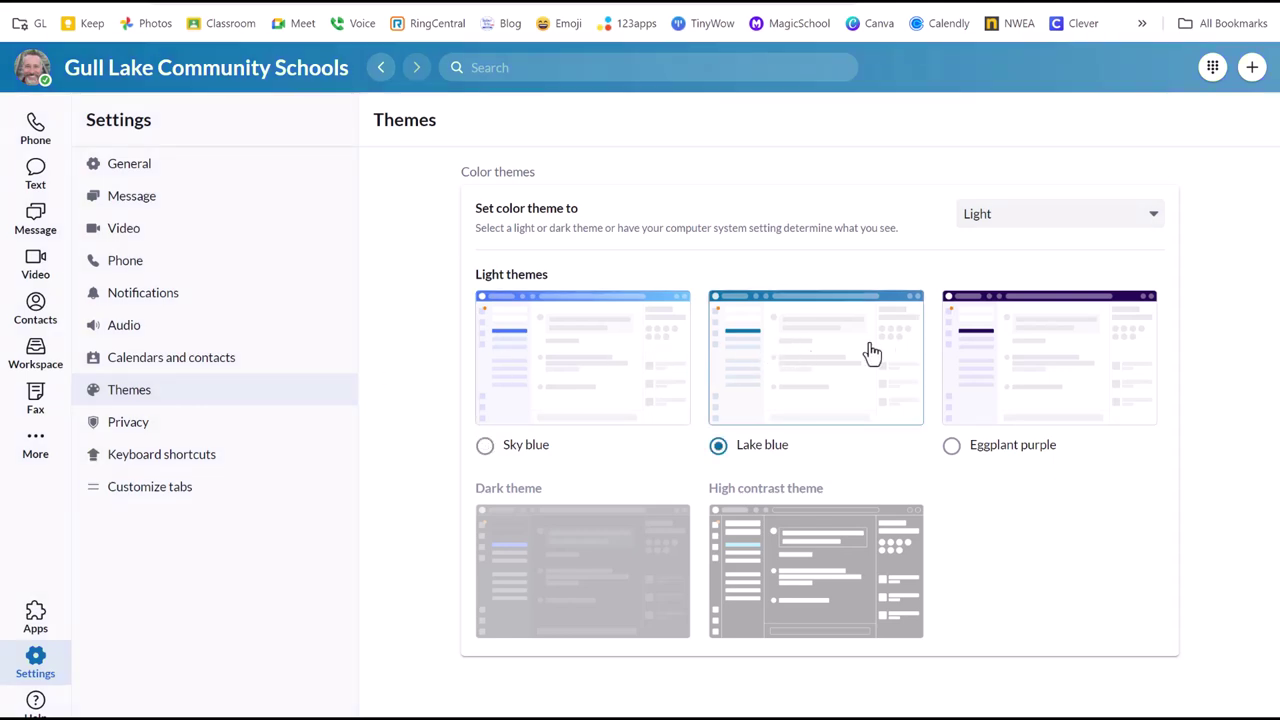
click(1040, 366)
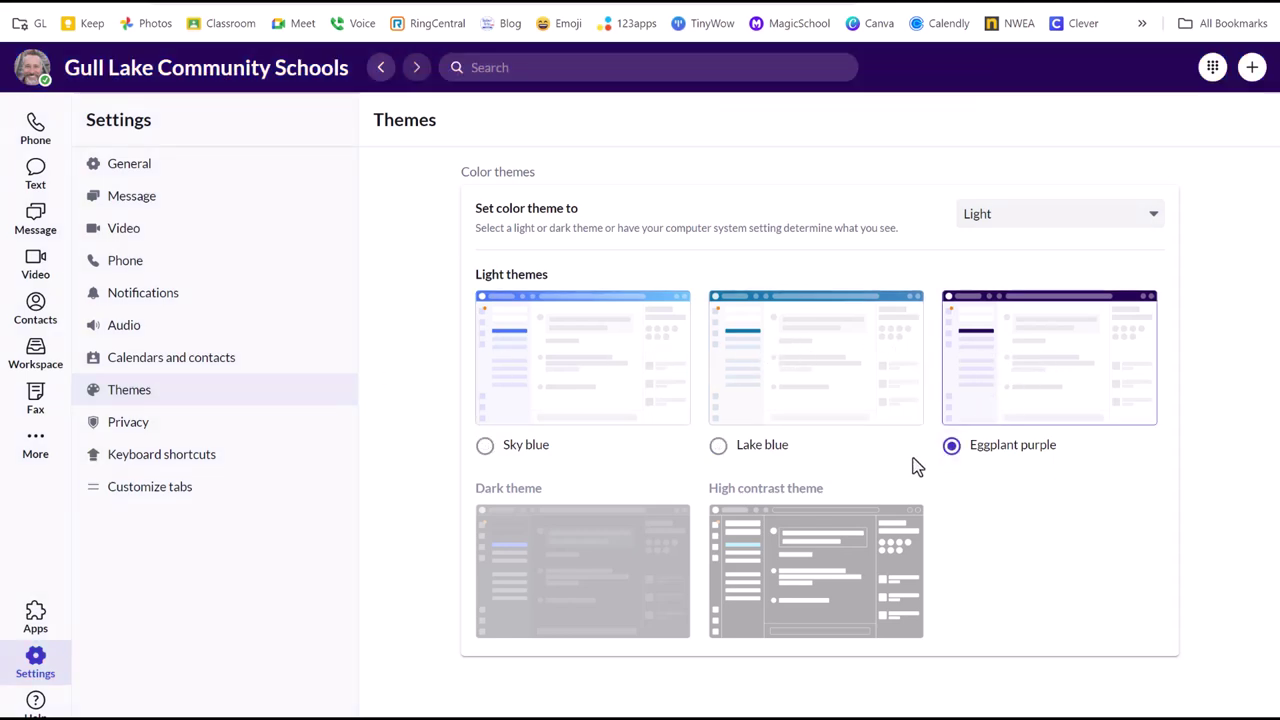
Step: Set the colour theme mode to Dark, briefly trying High contrast before returning to Dark
click(1101, 216)
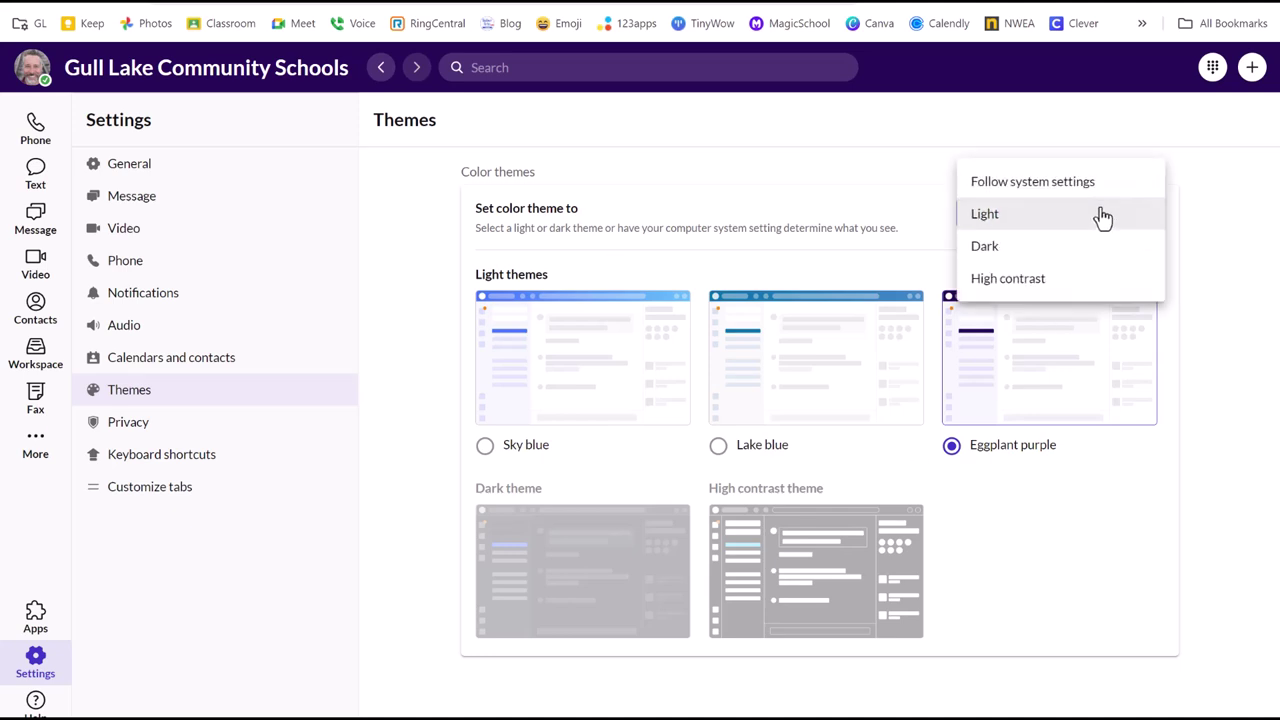
click(1069, 258)
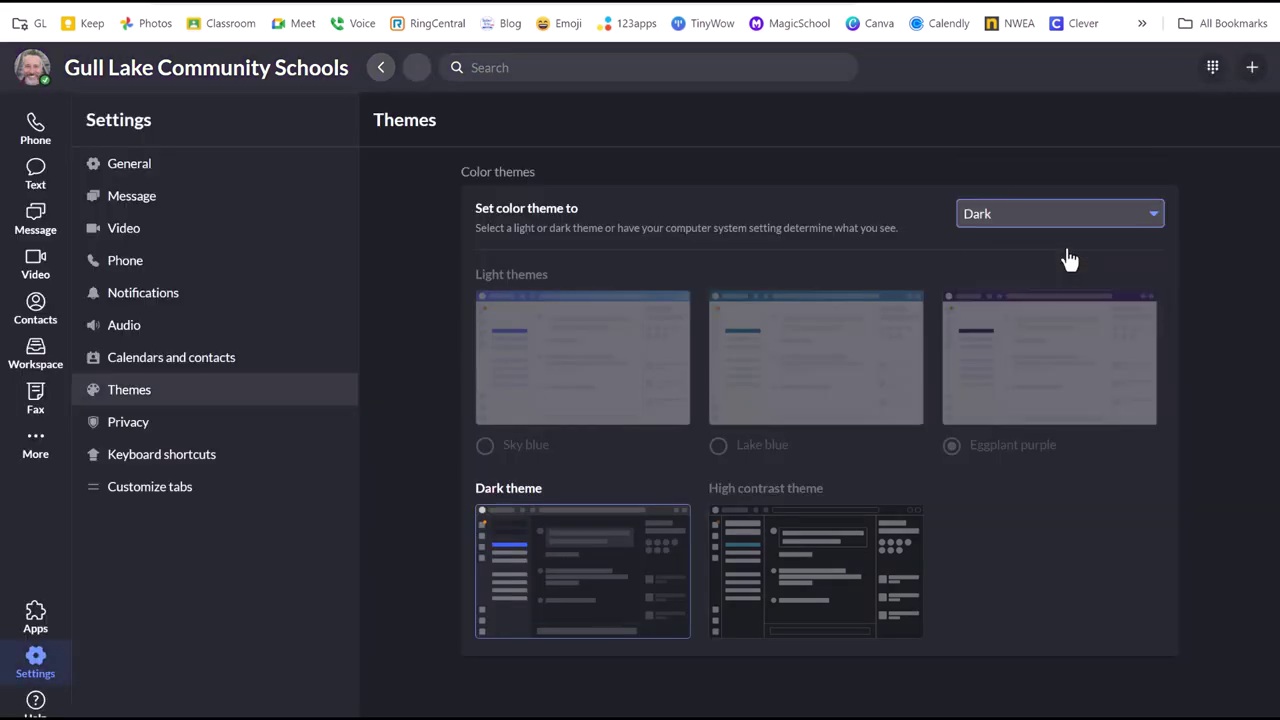
click(1092, 220)
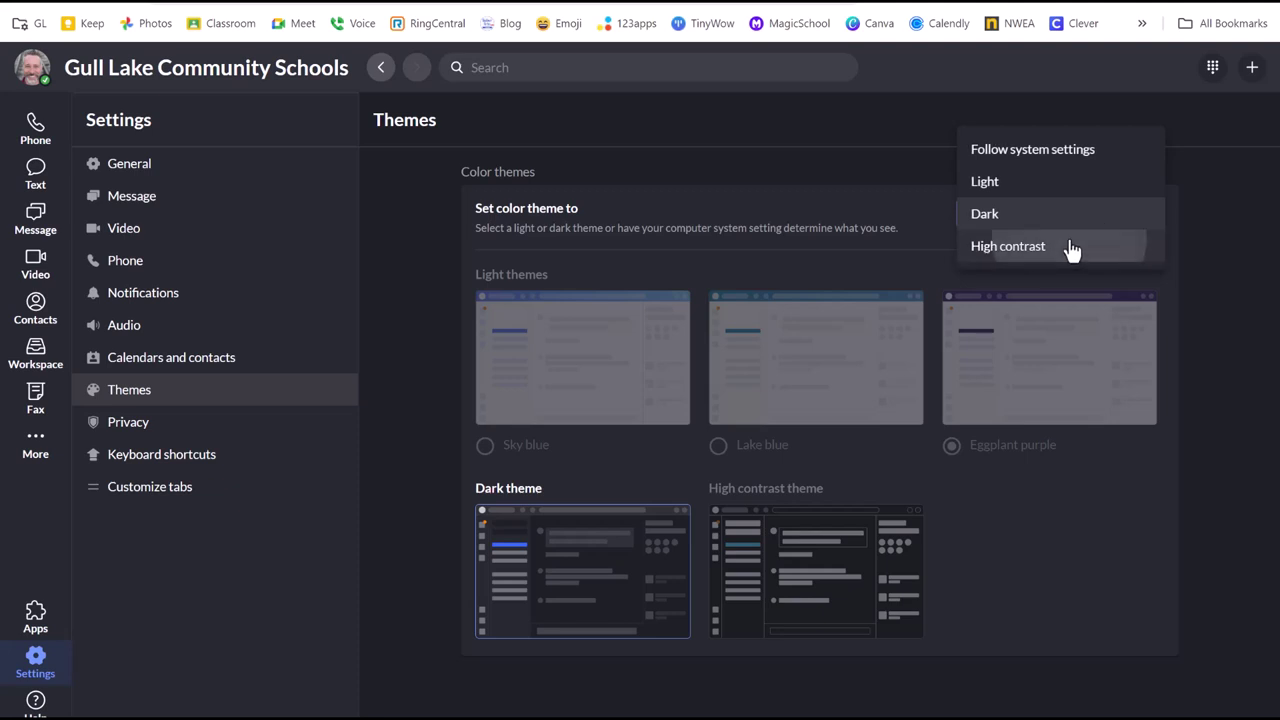
click(1071, 250)
click(1042, 216)
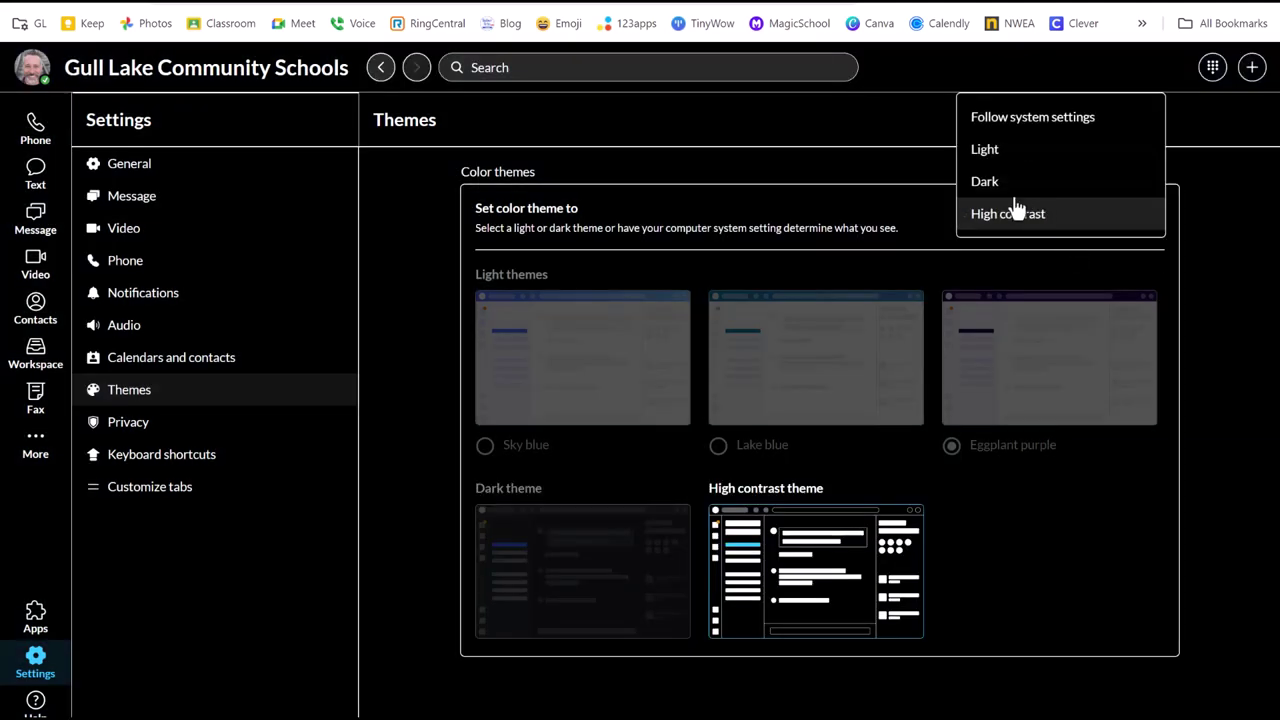
click(1003, 186)
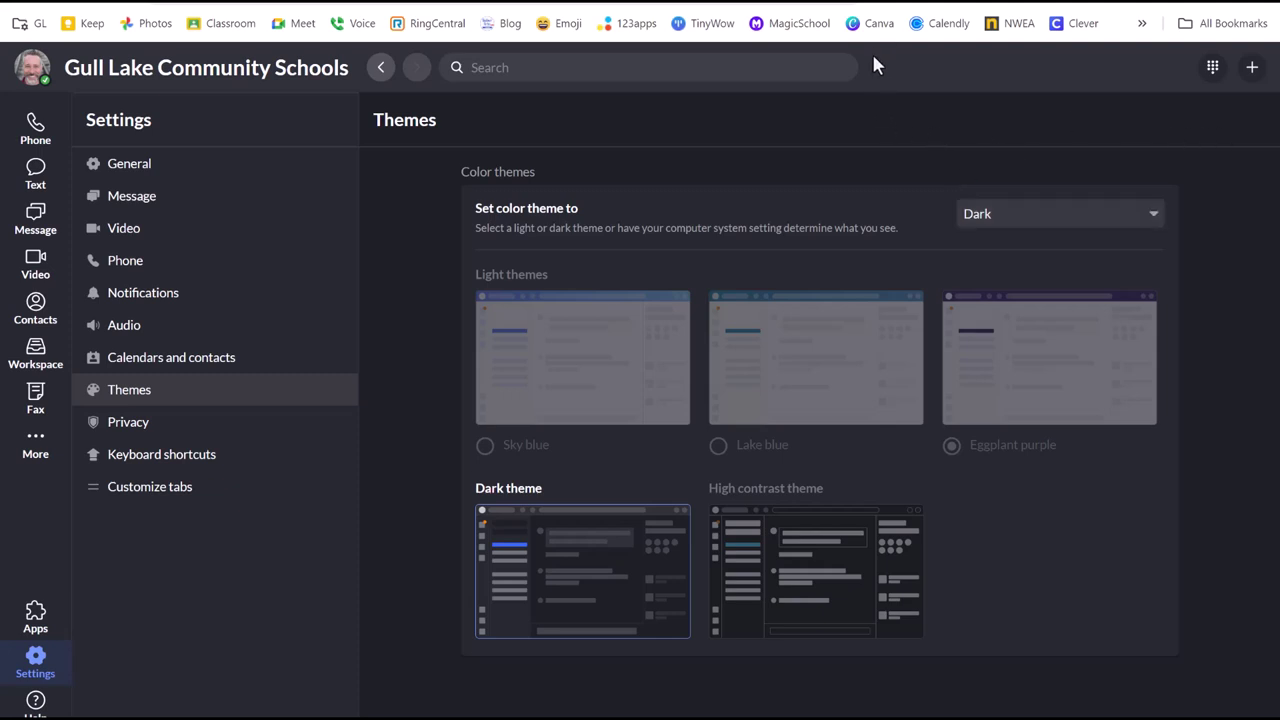
Step: Set the colour theme mode back to Light and choose the Sky blue theme
click(1145, 220)
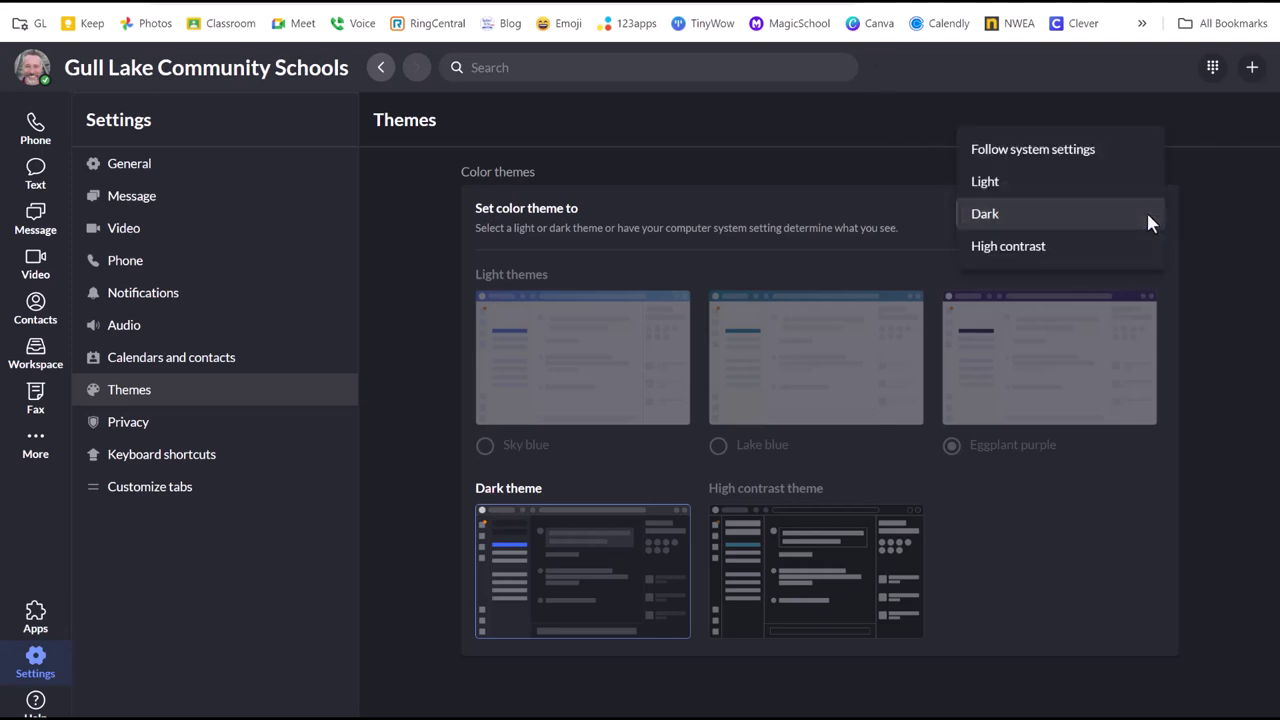
click(1073, 187)
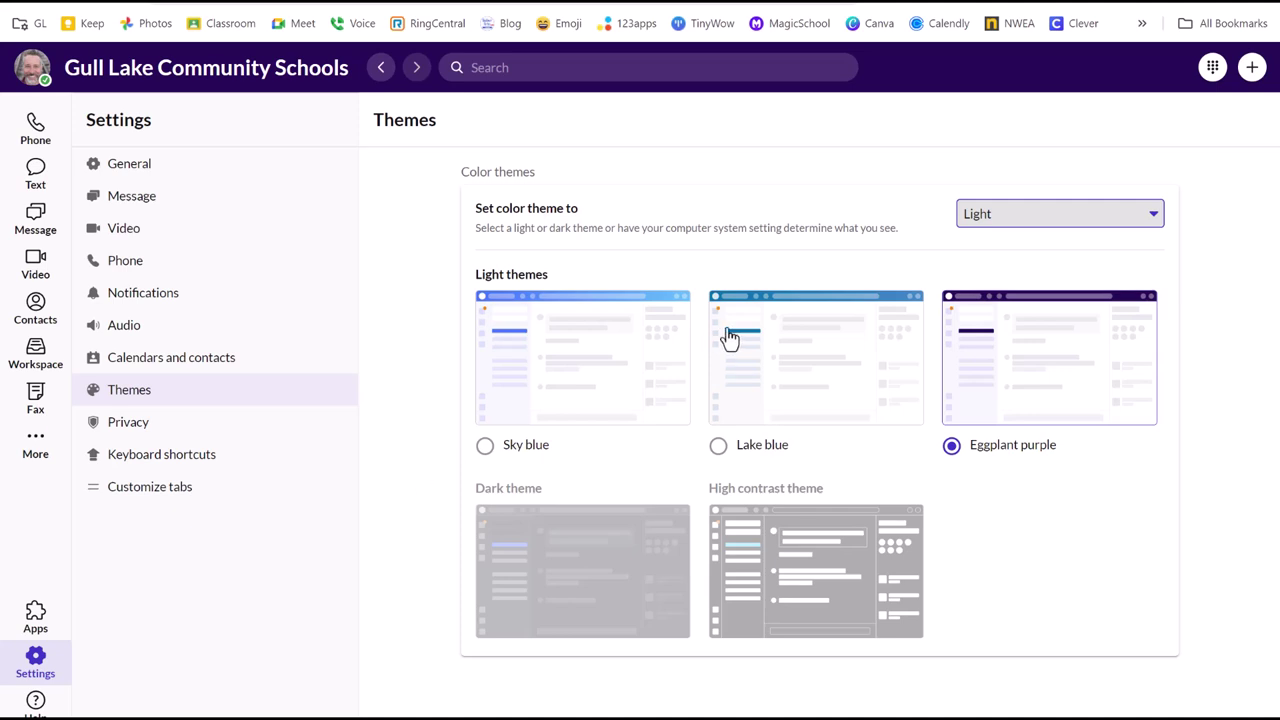
click(569, 370)
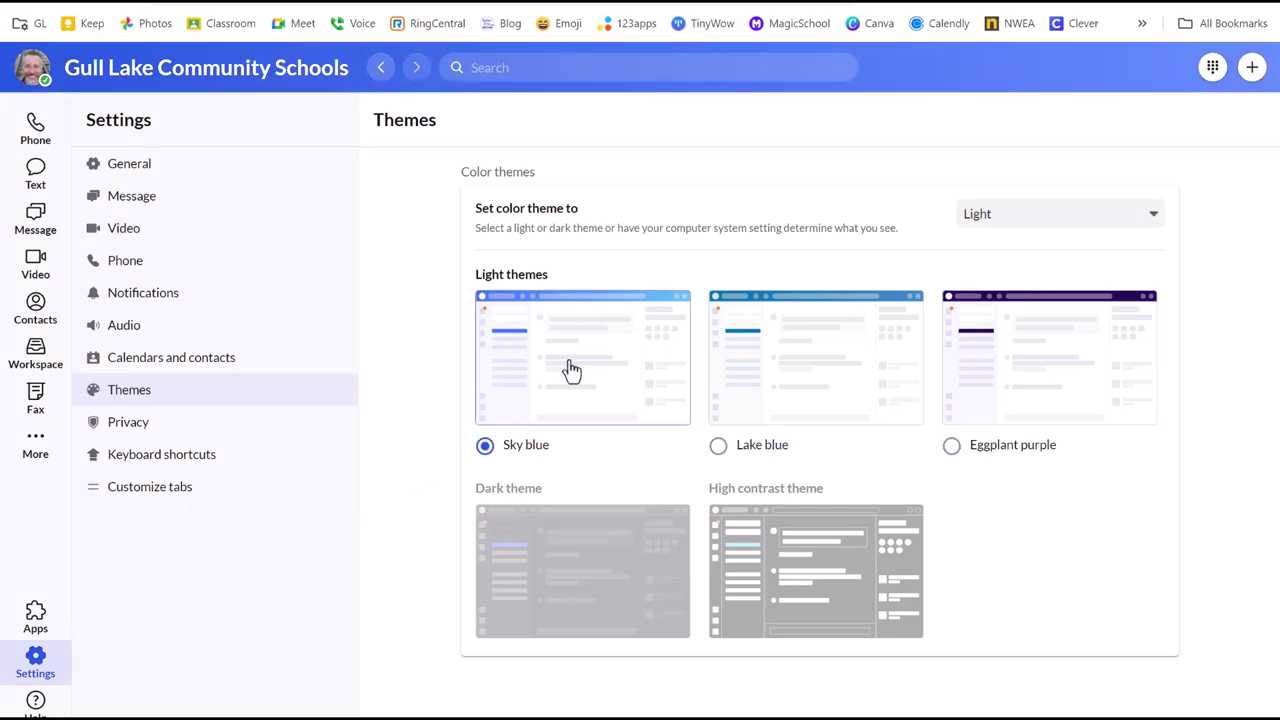